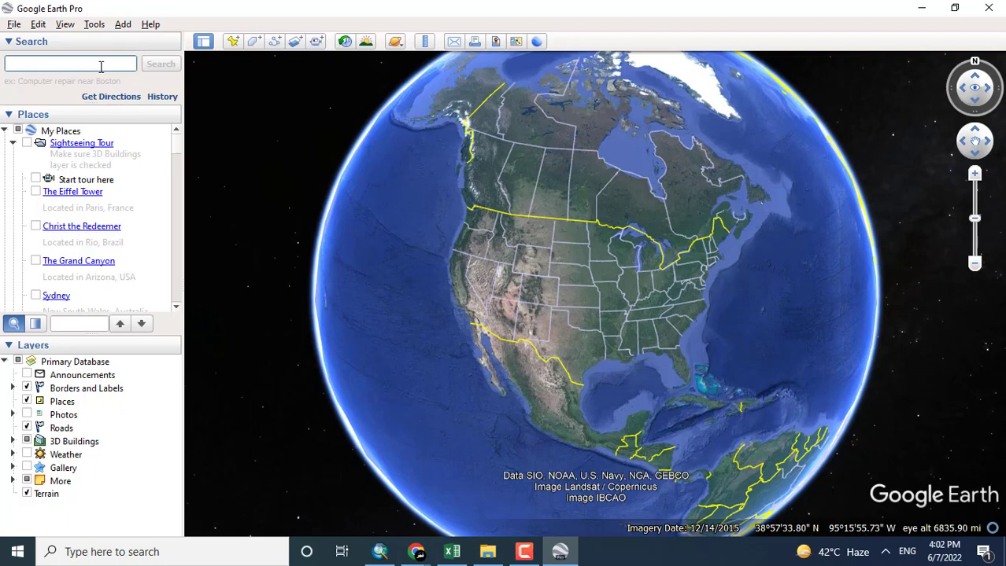
# Step: Search for 'malay', choose Malaysia from the suggestions, and fly to the Malaysia result
pyautogui.write('y')
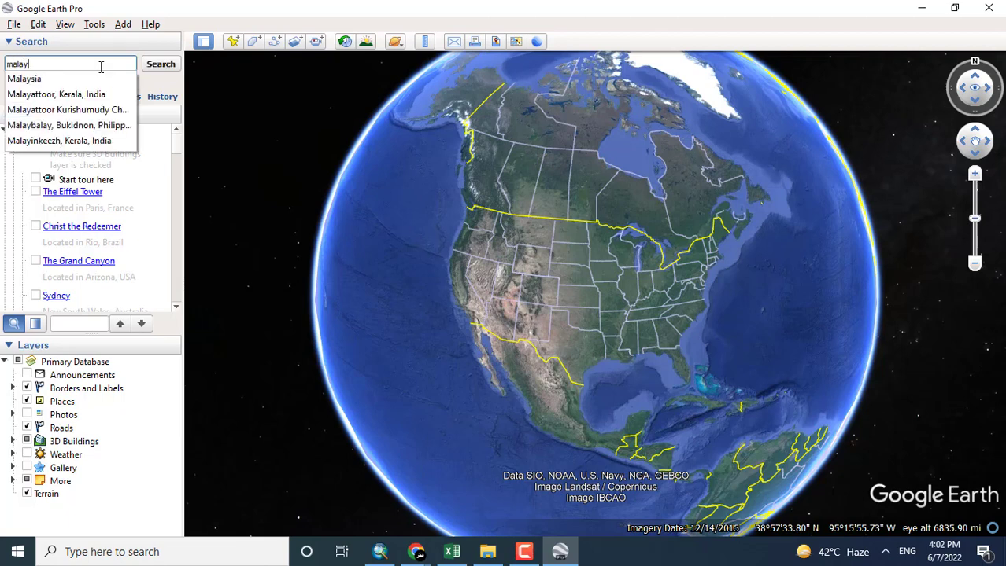
pyautogui.click(34, 81)
pyautogui.click(164, 68)
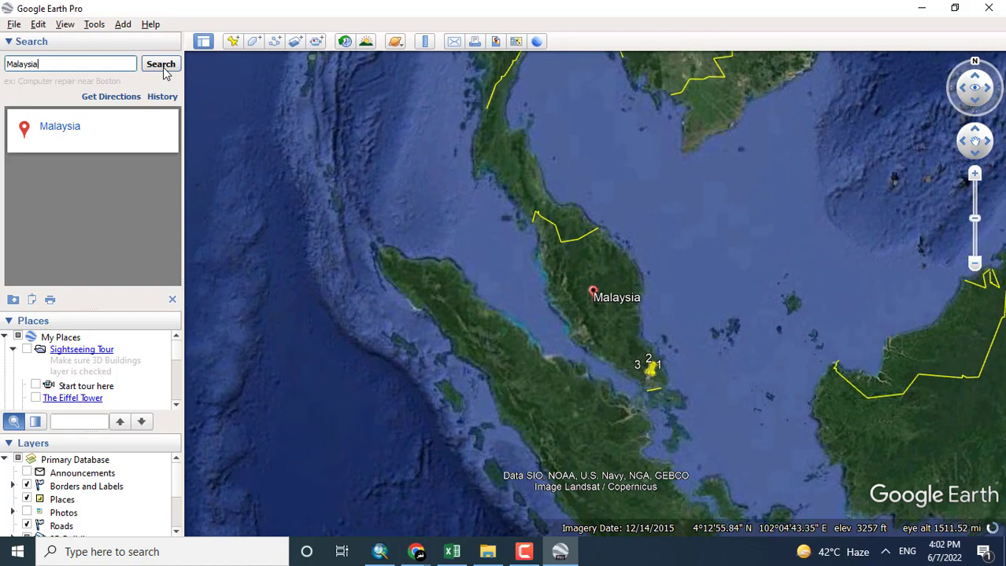
pyautogui.click(60, 128)
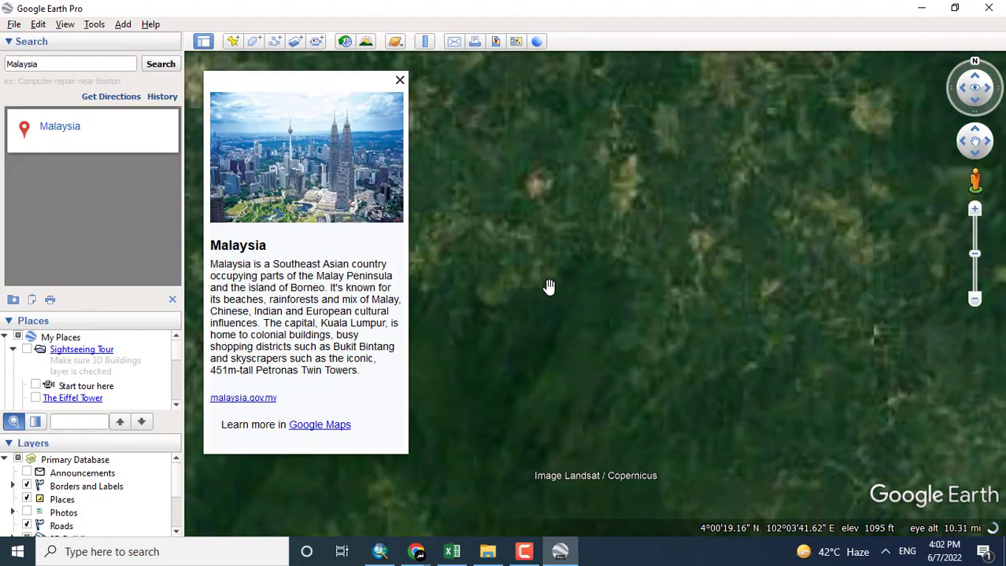
# Step: Pan and zoom the map northward along road 8
pyautogui.moveTo(548, 285); pyautogui.dragTo(611, 400)
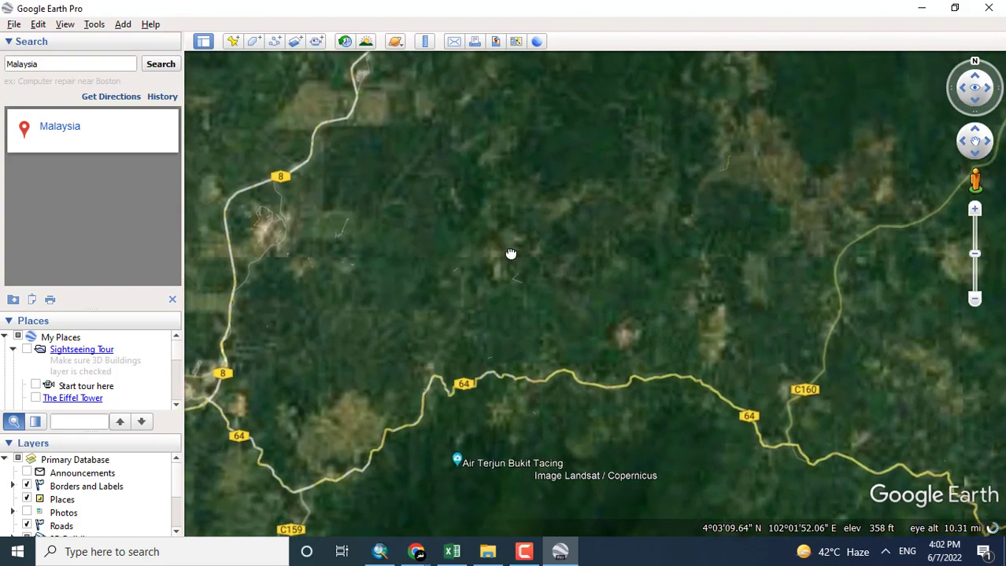
pyautogui.moveTo(511, 253); pyautogui.dragTo(494, 361)
pyautogui.moveTo(498, 253); pyautogui.dragTo(561, 312)
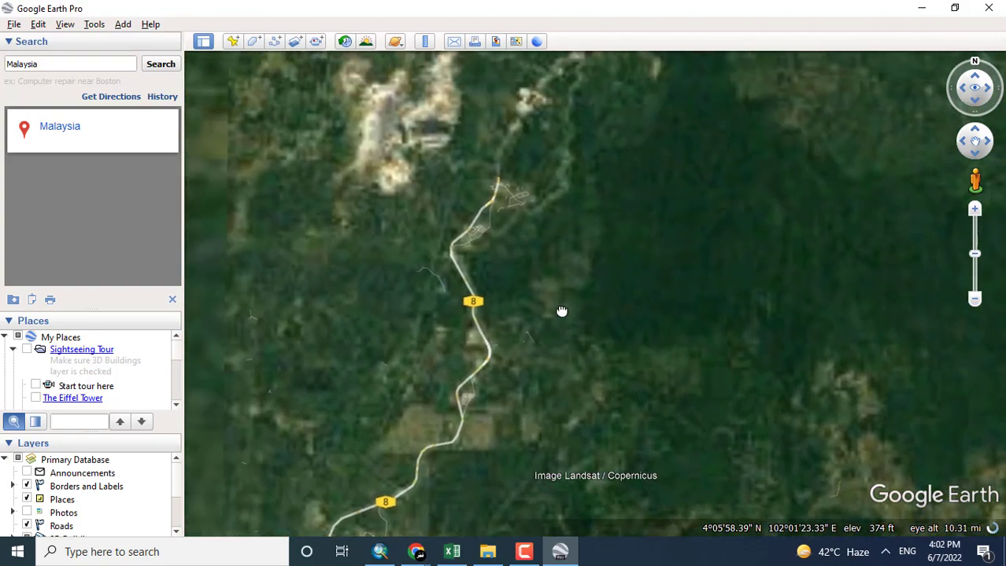
pyautogui.scroll(3, 568, 277)
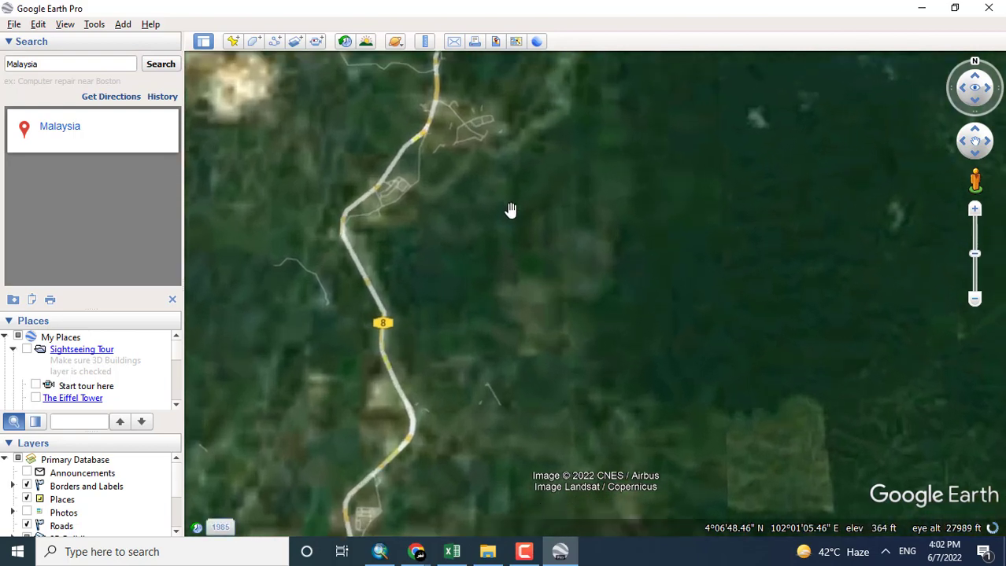
pyautogui.moveTo(512, 209); pyautogui.dragTo(569, 272)
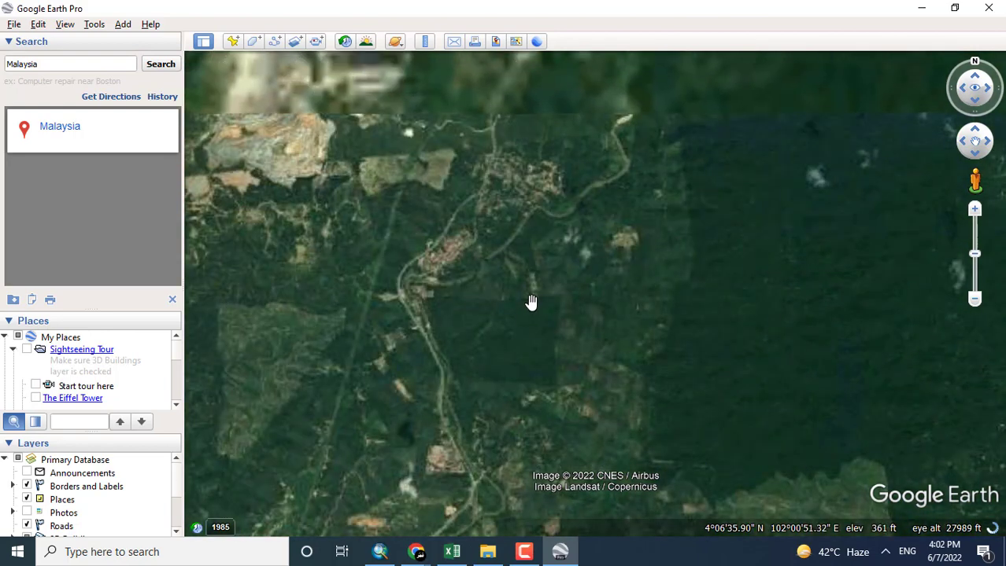
pyautogui.moveTo(538, 337); pyautogui.dragTo(554, 275)
# Step: Zoom in past Masjid Penjom village and centre the Penjom Gold Mine open pit
pyautogui.scroll(3, 554, 274)
pyautogui.moveTo(538, 236); pyautogui.dragTo(566, 314)
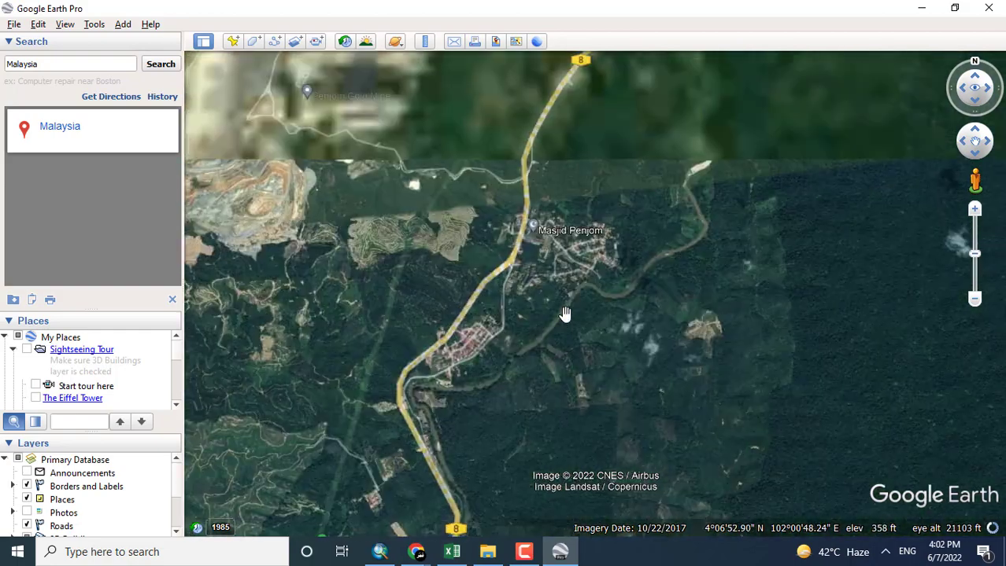
pyautogui.scroll(3, 565, 310)
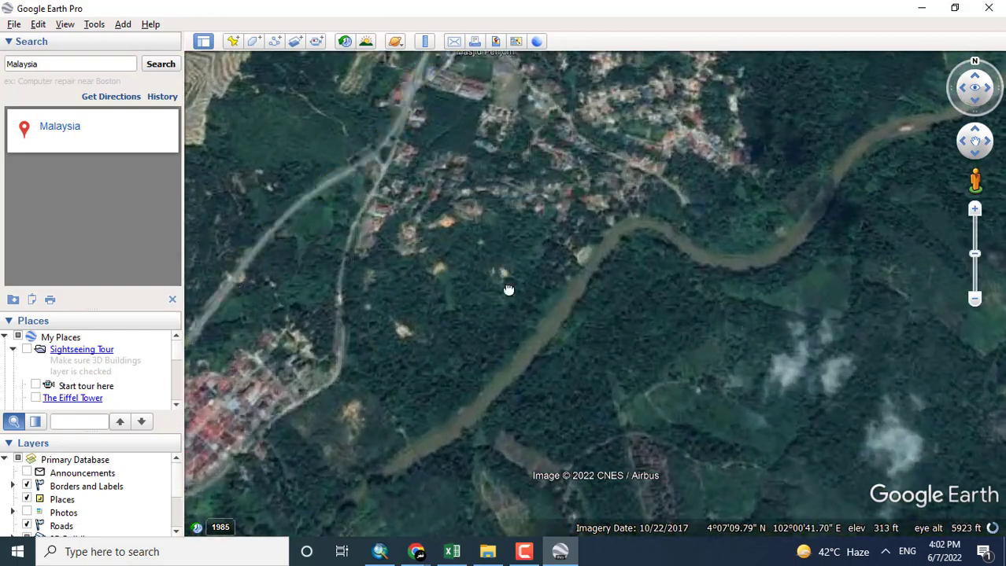
pyautogui.moveTo(510, 289); pyautogui.dragTo(698, 479)
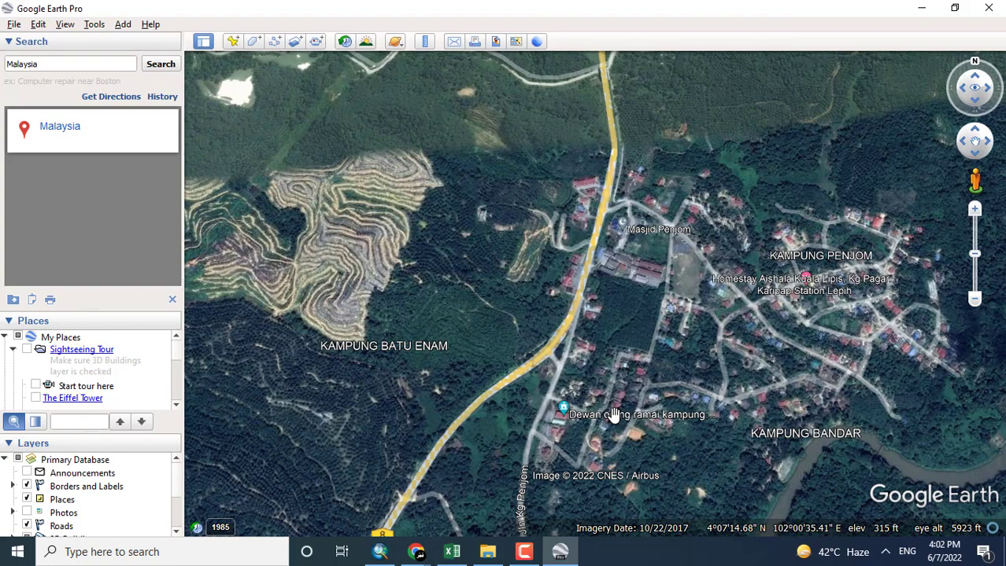
pyautogui.scroll(-3, 621, 410)
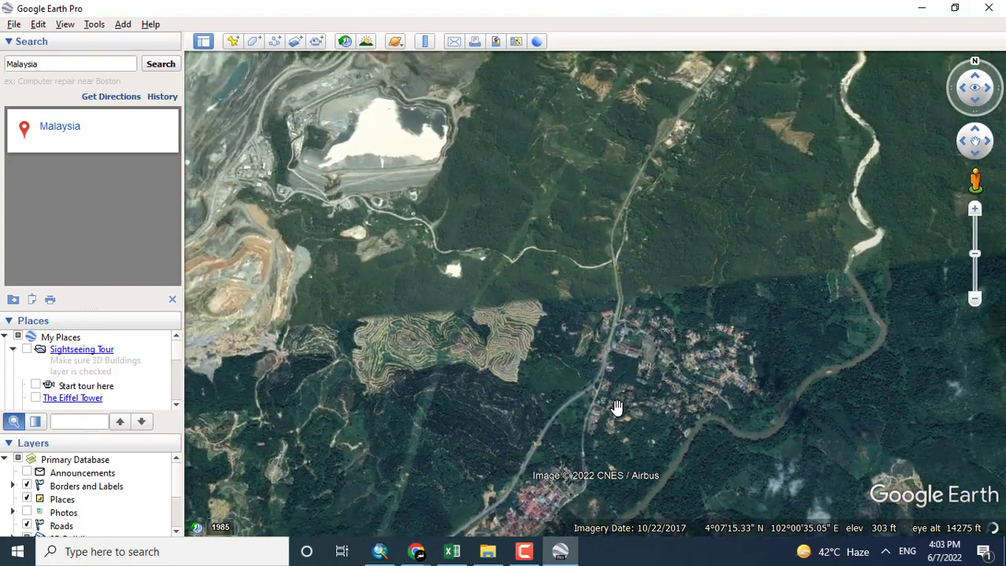
pyautogui.moveTo(476, 321); pyautogui.dragTo(633, 453)
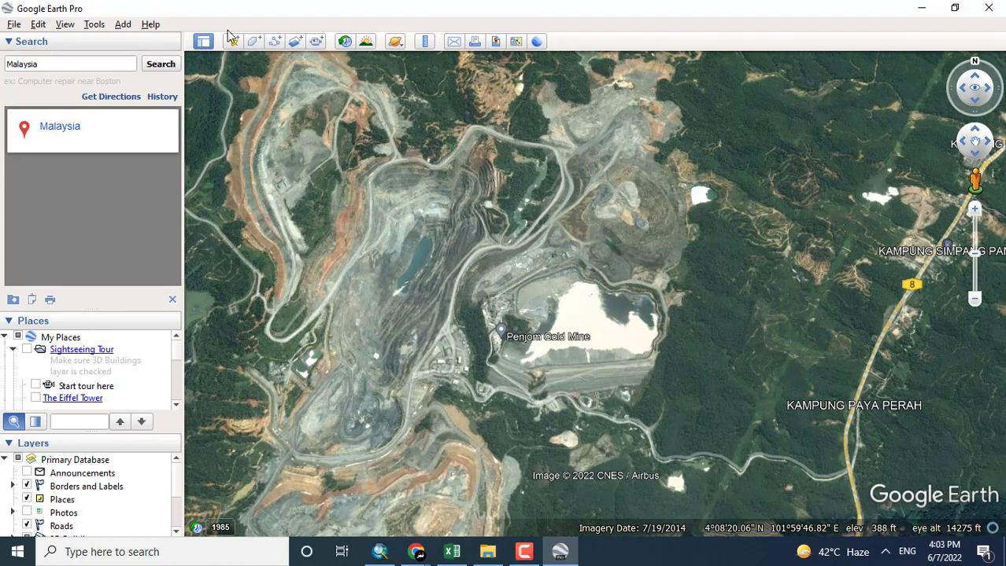
# Step: Add a path named 'Road Around Open Pit Mine' and move its dialog to the right
pyautogui.click(275, 42)
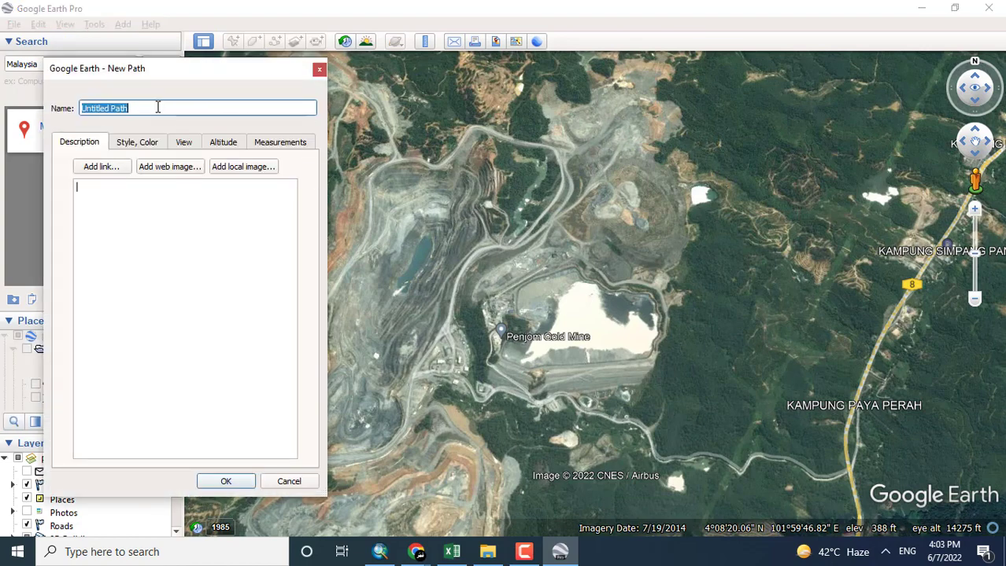
pyautogui.write('Road Around Open Pit')
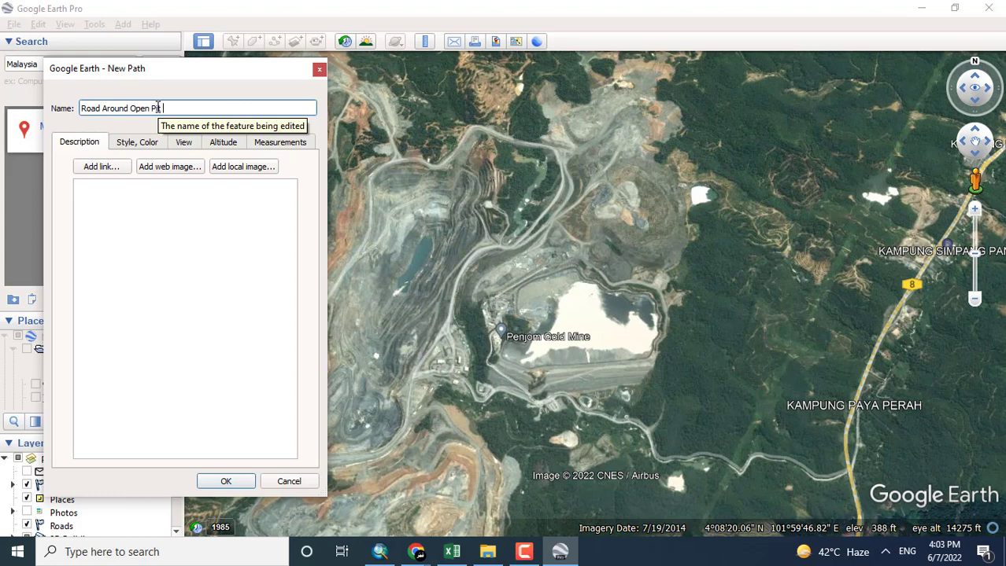
pyautogui.write('Mine')
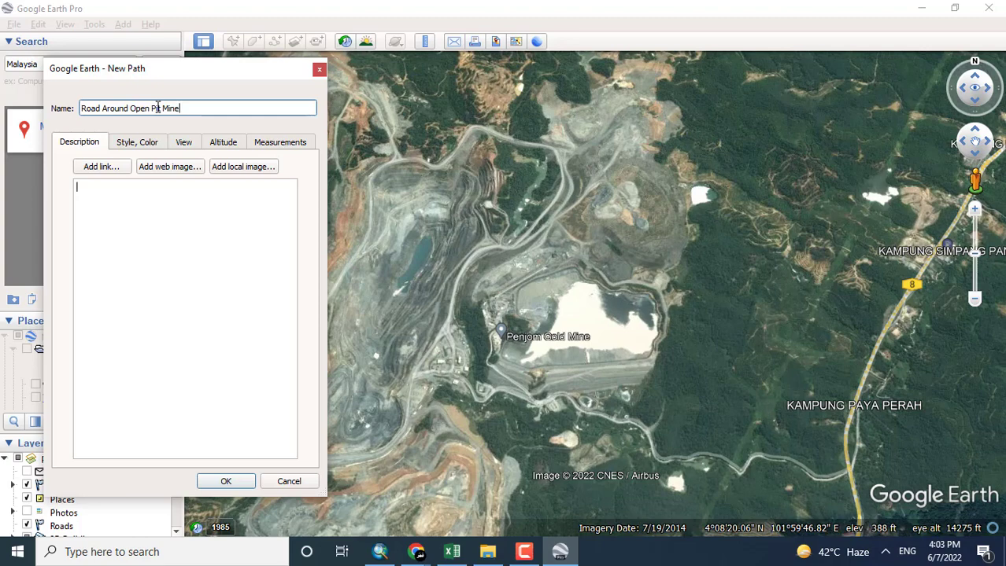
pyautogui.moveTo(220, 71); pyautogui.dragTo(895, 94)
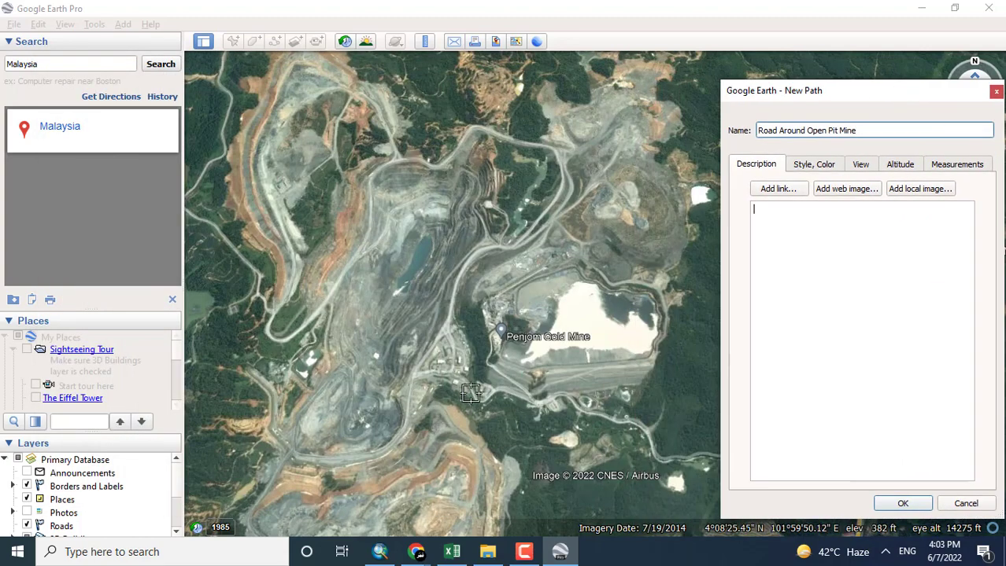
# Step: Trace the road looping around the open pit and confirm the new path
pyautogui.click(256, 376)
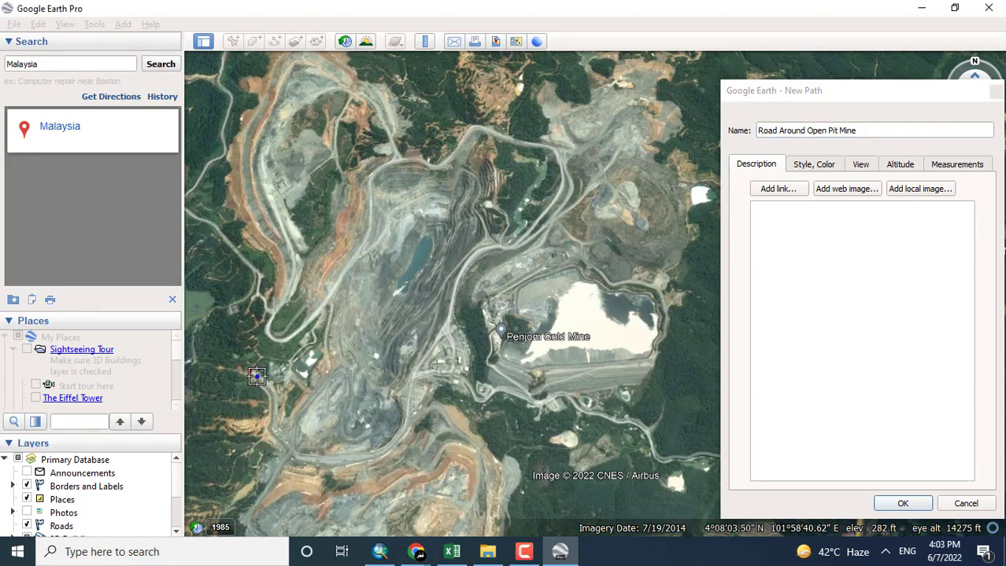
pyautogui.moveTo(257, 377)
pyautogui.mouseDown()
pyautogui.moveTo(271, 433)
pyautogui.moveTo(304, 460)
pyautogui.moveTo(376, 455)
pyautogui.moveTo(394, 445)
pyautogui.moveTo(412, 379)
pyautogui.moveTo(449, 316)
pyautogui.mouseUp()
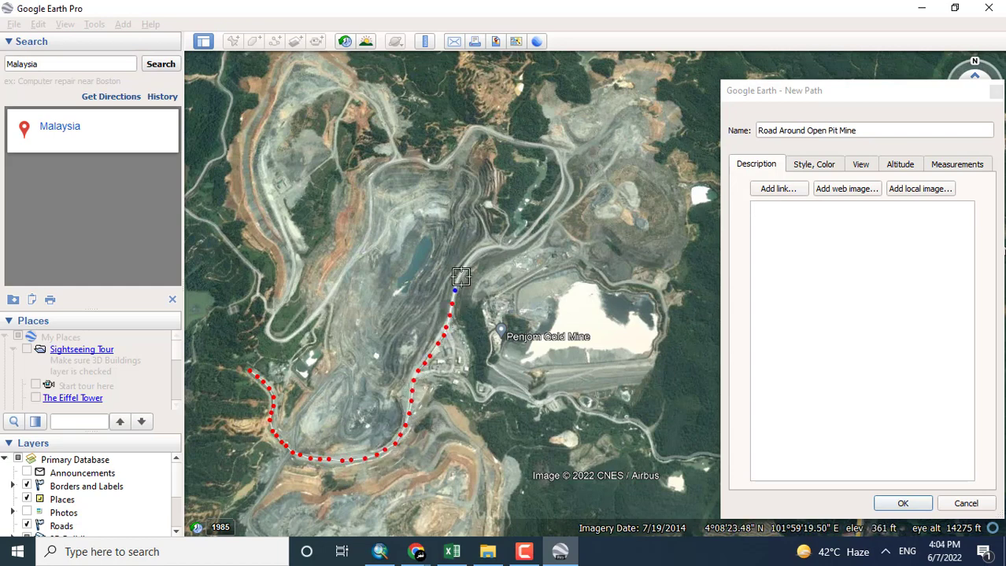
pyautogui.moveTo(479, 253)
pyautogui.mouseDown()
pyautogui.moveTo(511, 250)
pyautogui.moveTo(546, 213)
pyautogui.moveTo(562, 179)
pyautogui.moveTo(557, 153)
pyautogui.moveTo(474, 128)
pyautogui.moveTo(444, 165)
pyautogui.moveTo(374, 168)
pyautogui.moveTo(384, 170)
pyautogui.moveTo(371, 182)
pyautogui.moveTo(367, 230)
pyautogui.moveTo(342, 277)
pyautogui.moveTo(281, 340)
pyautogui.moveTo(269, 337)
pyautogui.moveTo(288, 292)
pyautogui.mouseUp()
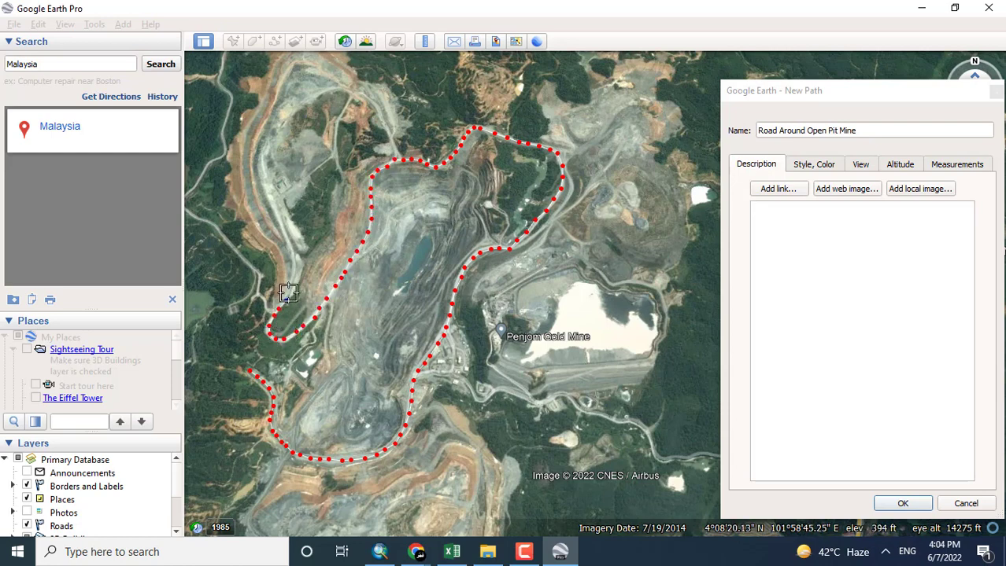
pyautogui.click(903, 505)
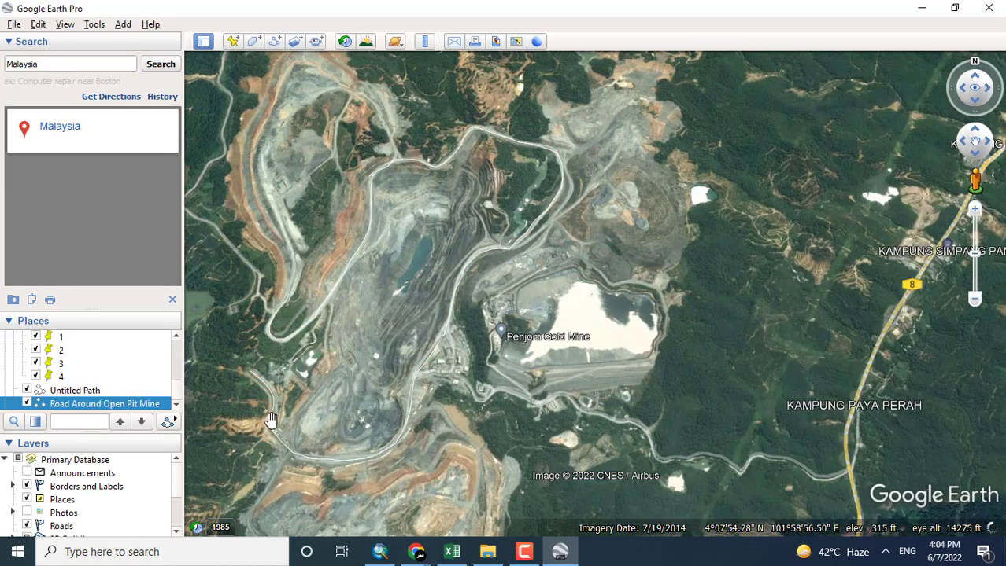
# Step: Save Road Around Open Pit Mine with Save Place As to the Desktop as a KMZ file
pyautogui.scroll(10, 174, 358)
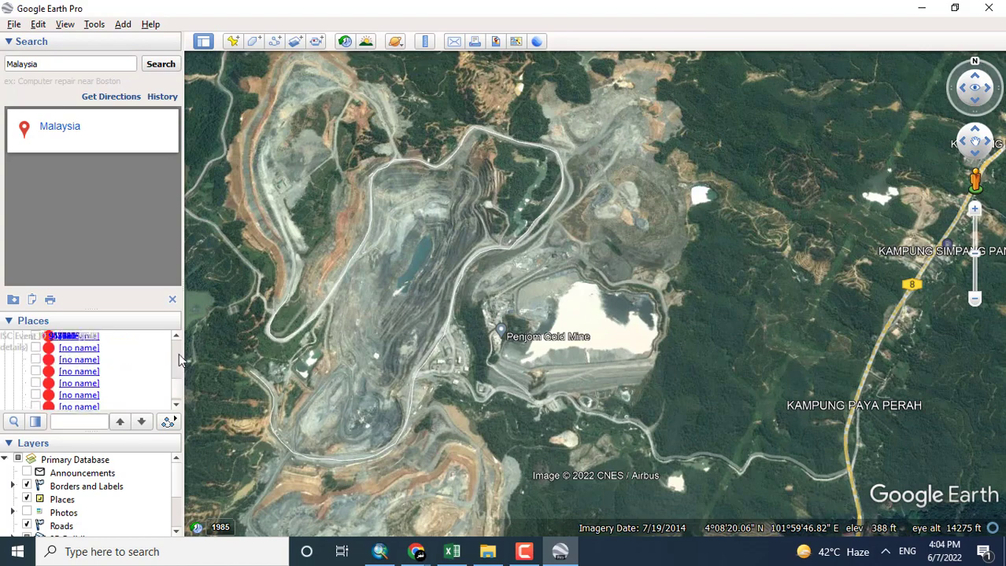
pyautogui.scroll(3, 179, 354)
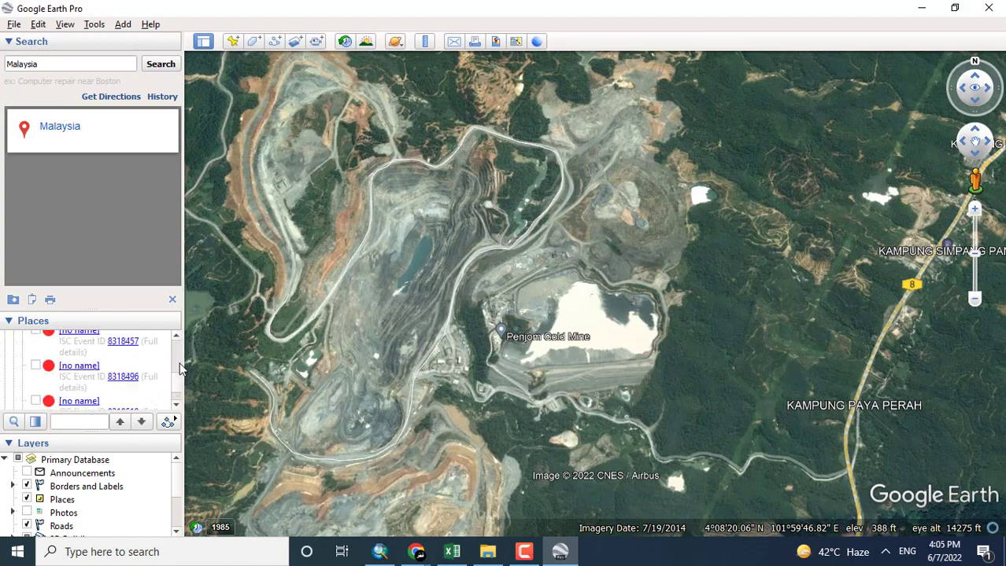
pyautogui.moveTo(176, 383); pyautogui.dragTo(178, 400)
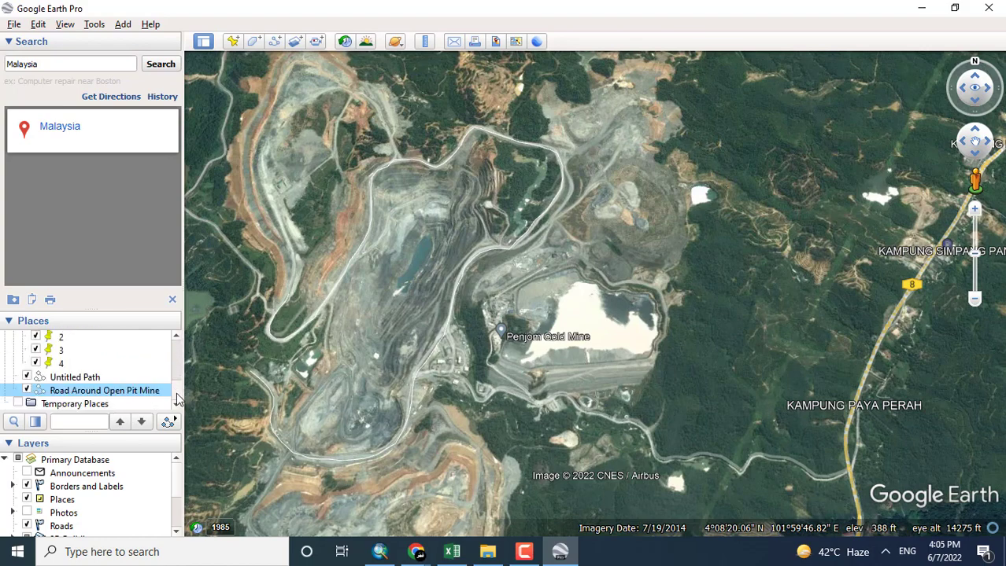
pyautogui.rightClick(102, 399)
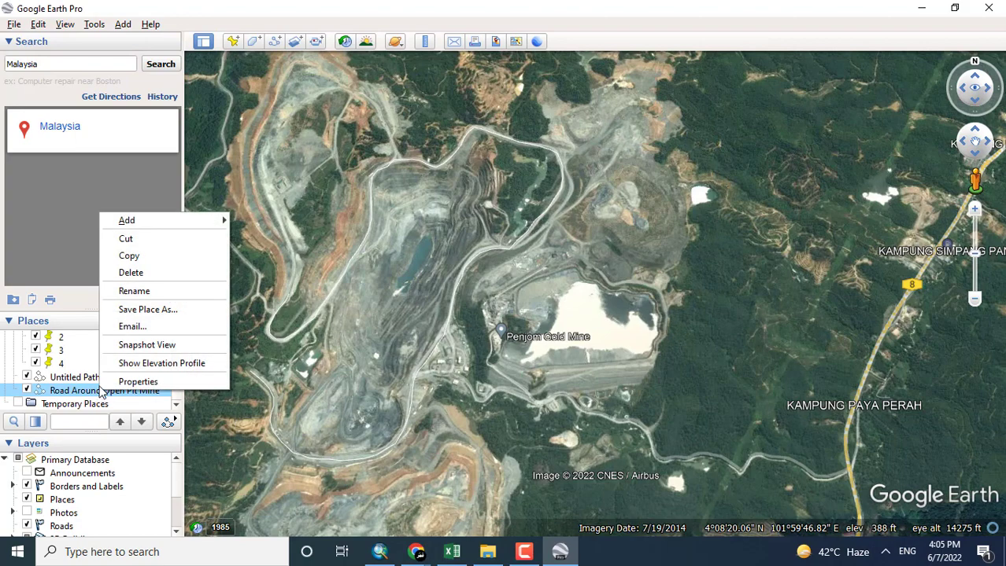
pyautogui.click(167, 311)
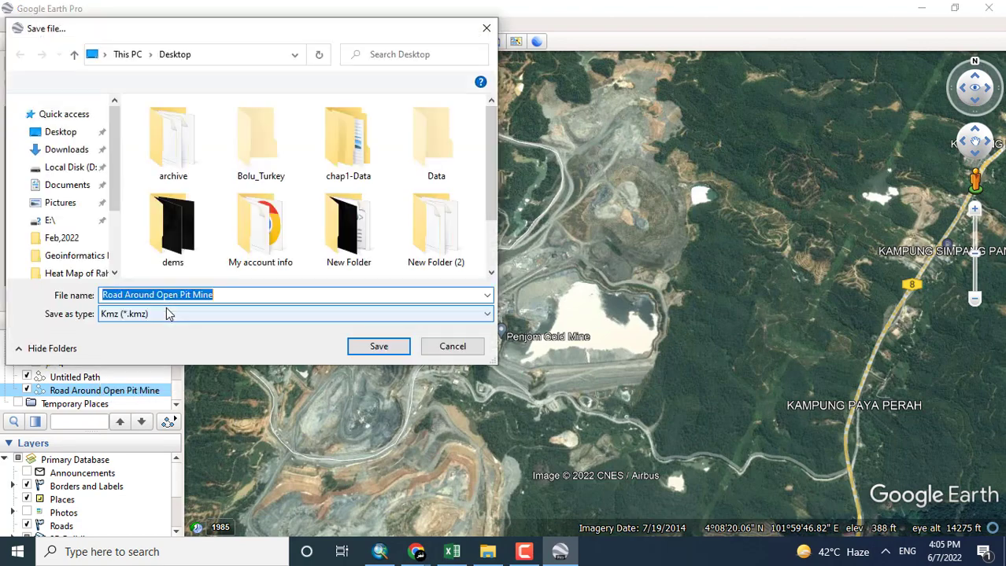
pyautogui.moveTo(220, 38); pyautogui.dragTo(400, 50)
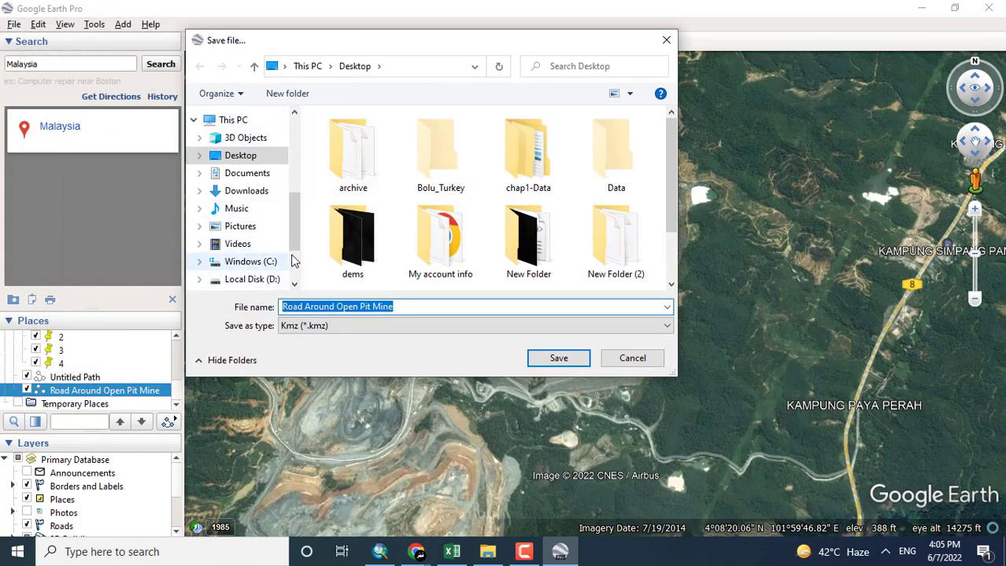
pyautogui.moveTo(295, 238); pyautogui.dragTo(295, 251)
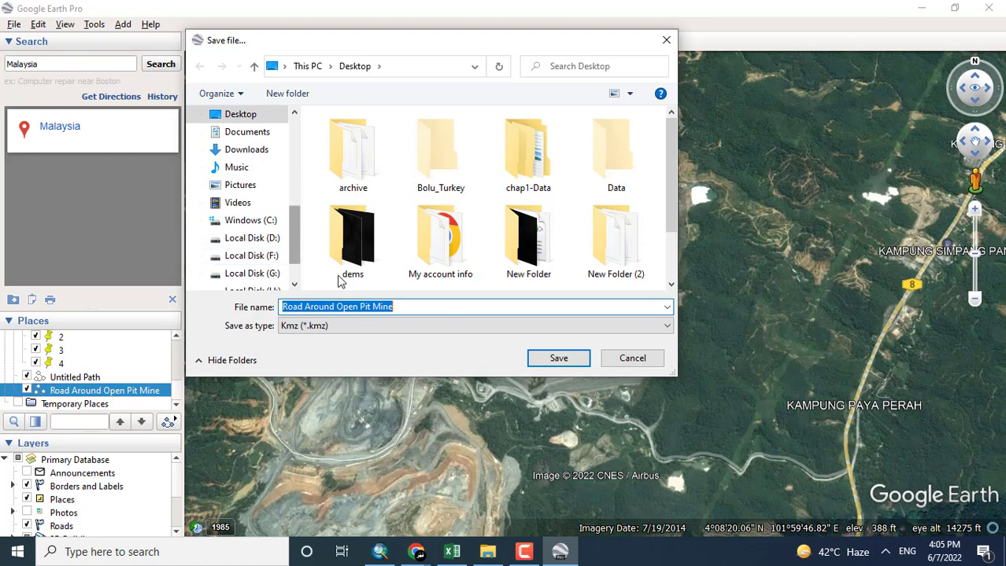
pyautogui.click(407, 312)
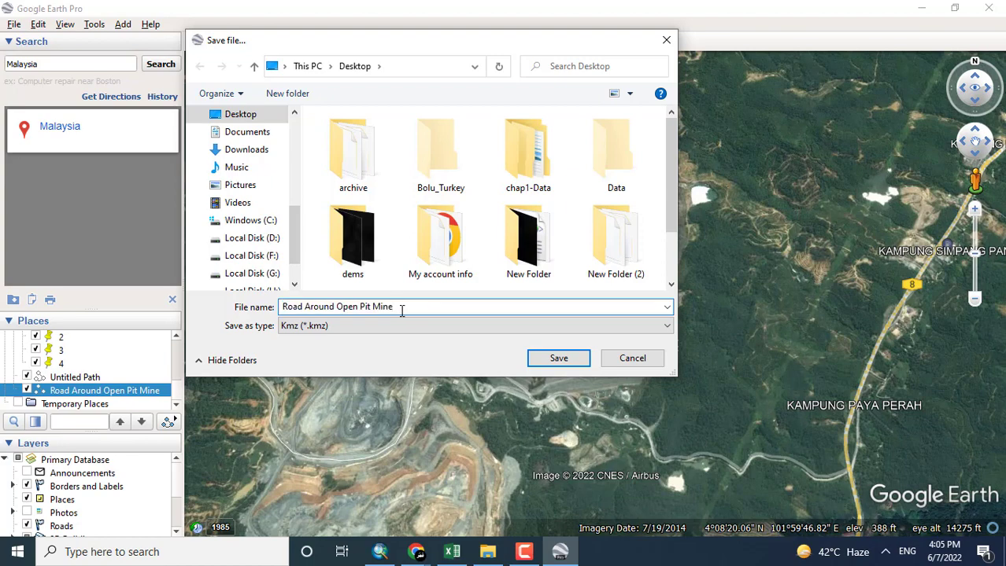
pyautogui.click(560, 360)
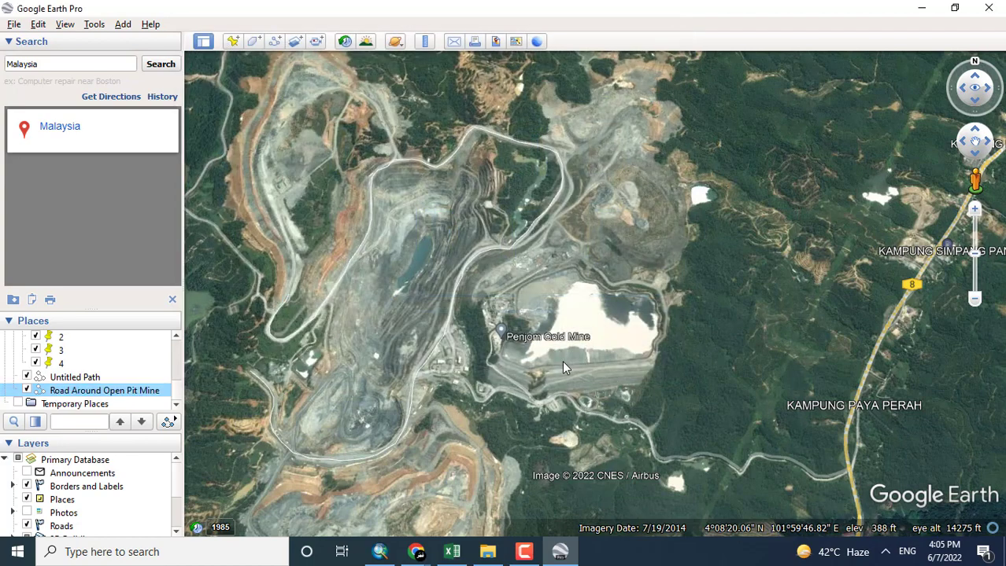
# Step: In the path's properties, increase its line width and set the line colour to red
pyautogui.rightClick(98, 395)
pyautogui.click(126, 380)
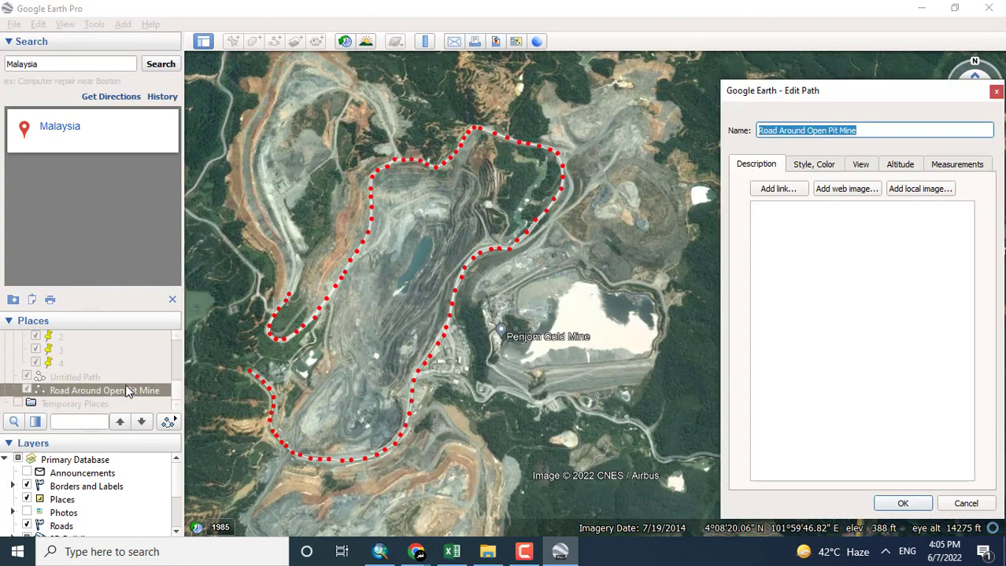
pyautogui.click(890, 293)
pyautogui.click(826, 171)
pyautogui.click(871, 214)
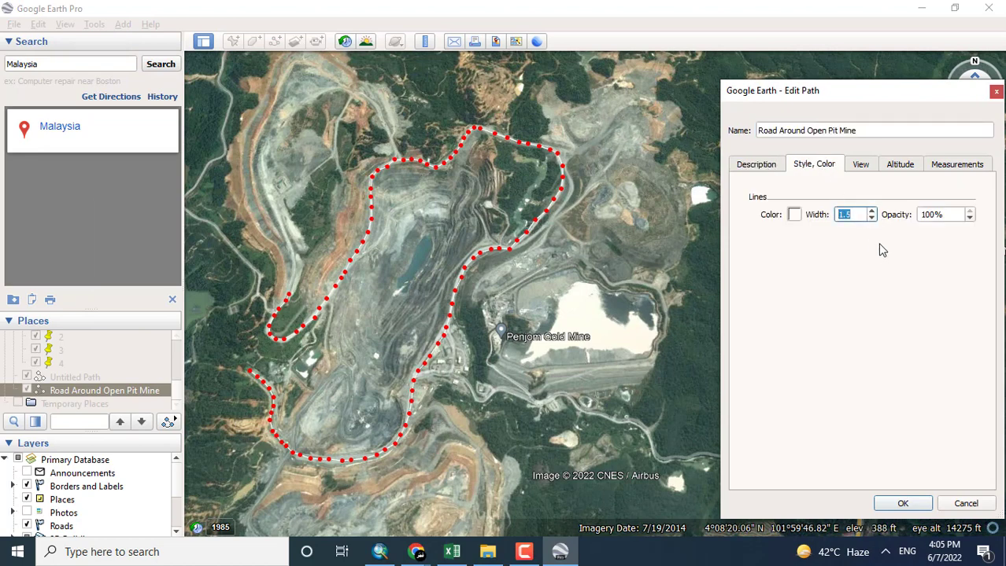
pyautogui.click(794, 215)
pyautogui.click(764, 184)
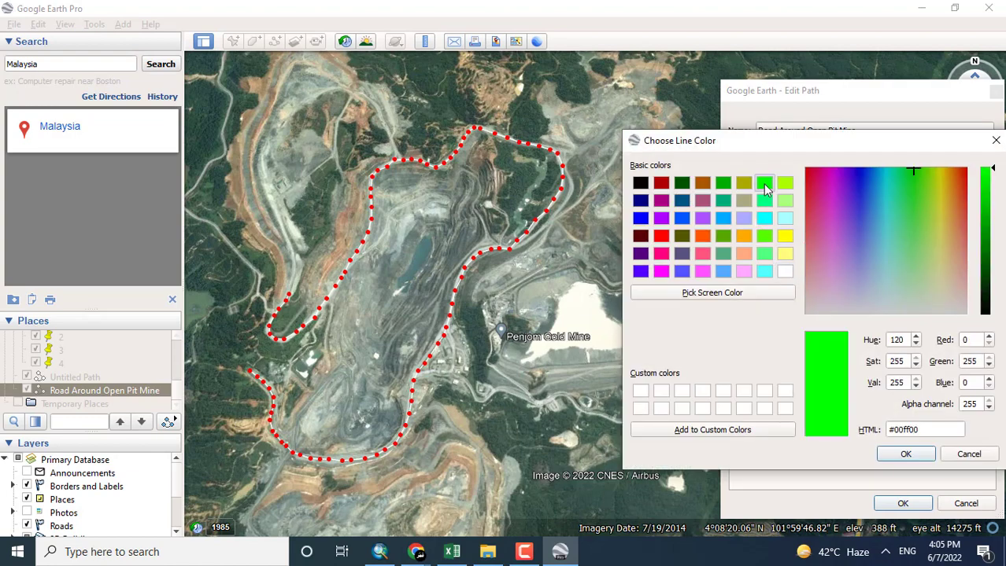
pyautogui.click(886, 452)
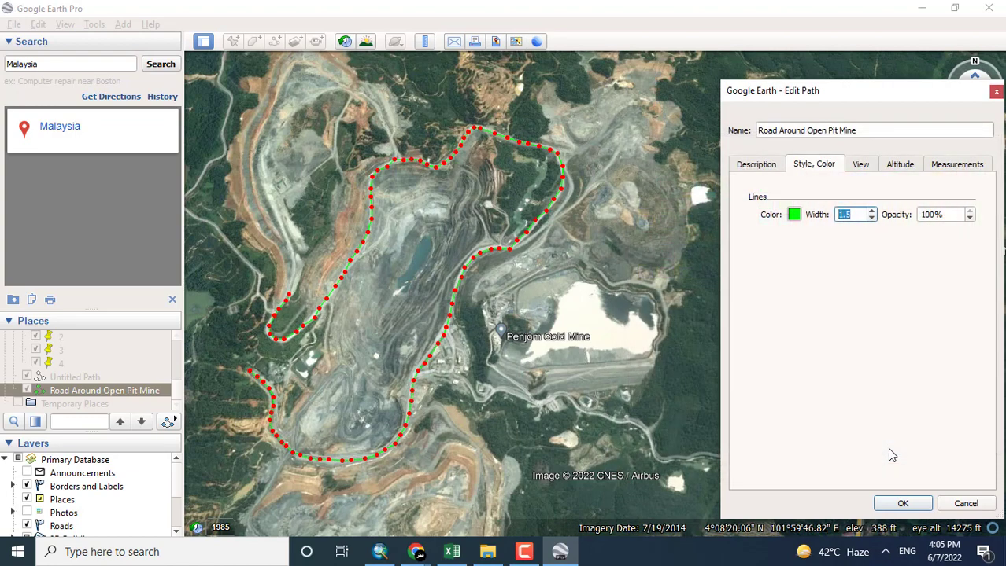
pyautogui.click(794, 215)
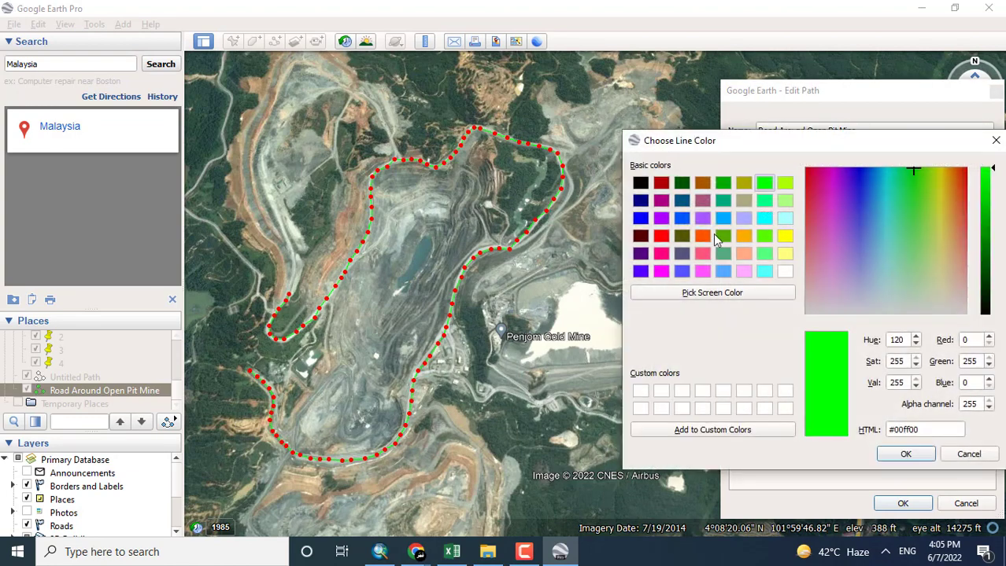
pyautogui.click(661, 236)
pyautogui.click(920, 459)
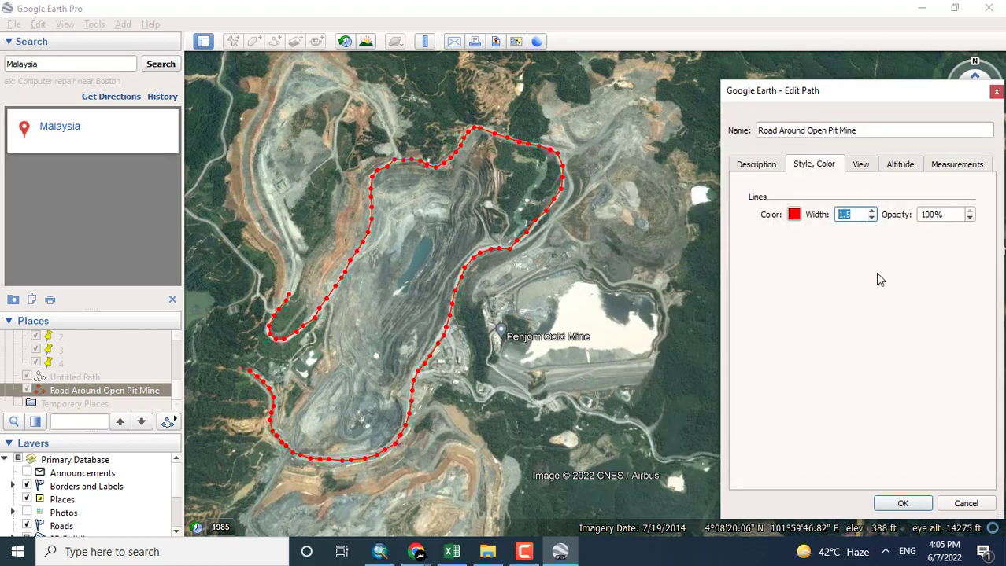
# Step: Set the path's length measurement unit to Kilometers and save the edits
pyautogui.click(861, 167)
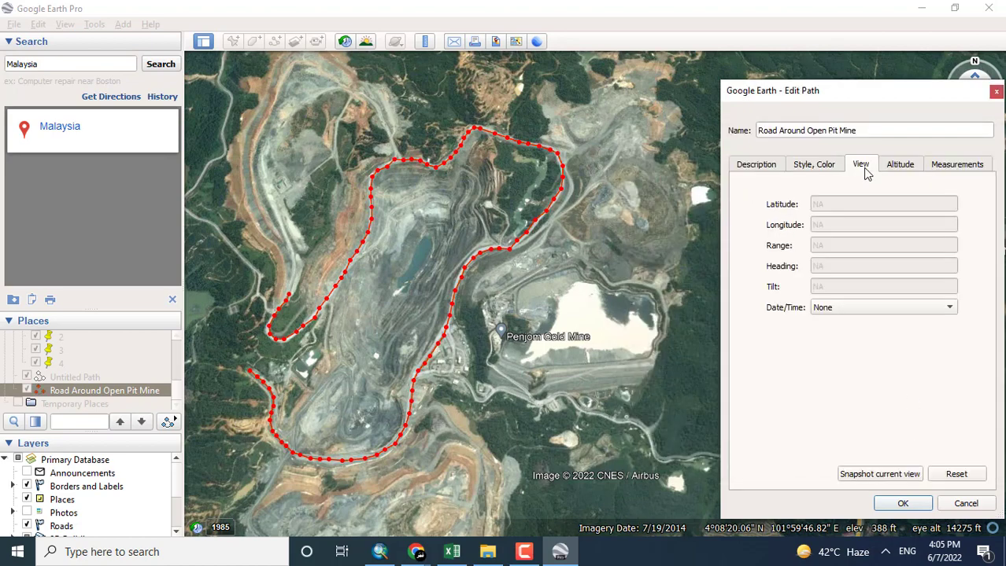
pyautogui.click(902, 173)
pyautogui.click(952, 172)
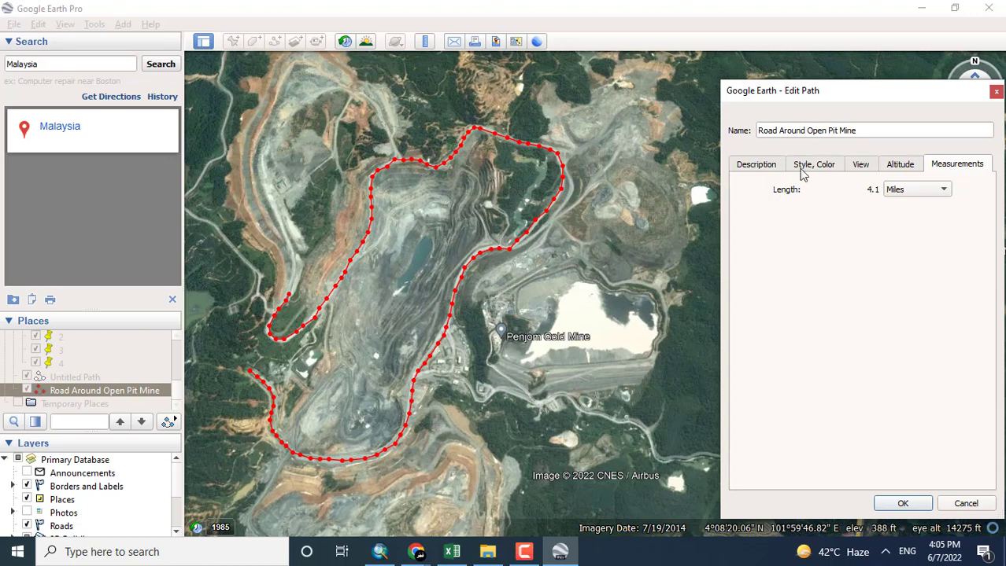
pyautogui.click(923, 192)
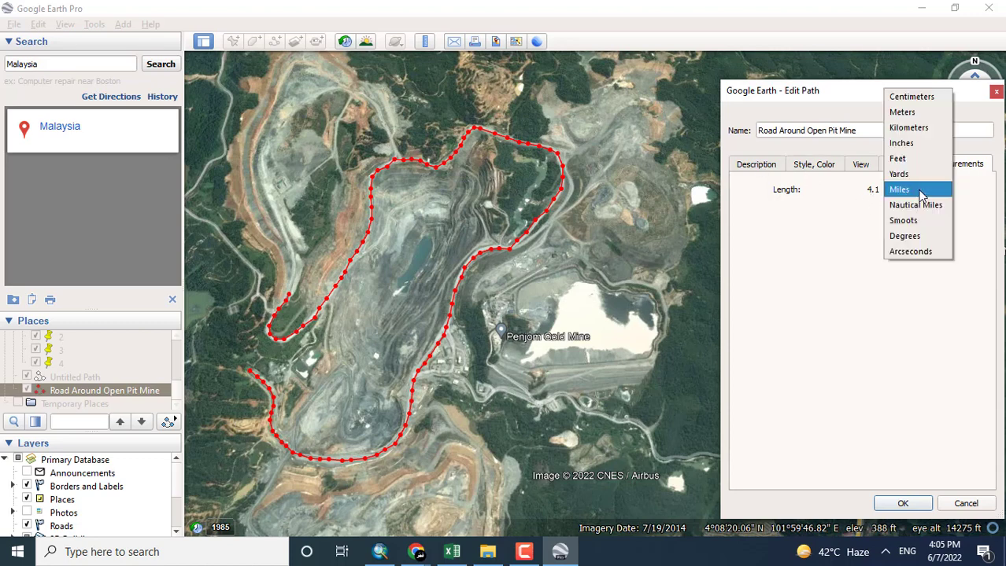
pyautogui.click(897, 128)
pyautogui.click(766, 165)
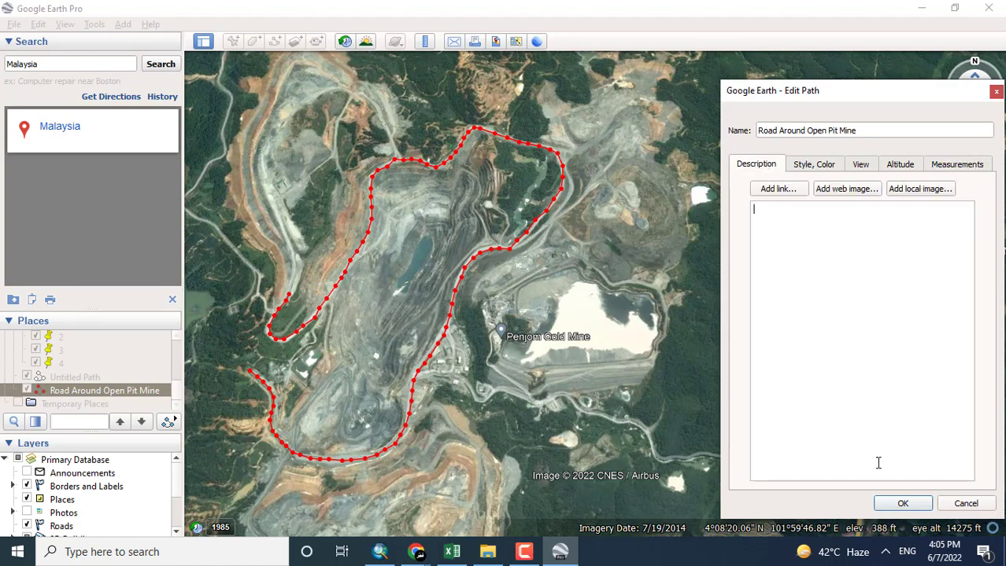
pyautogui.click(900, 504)
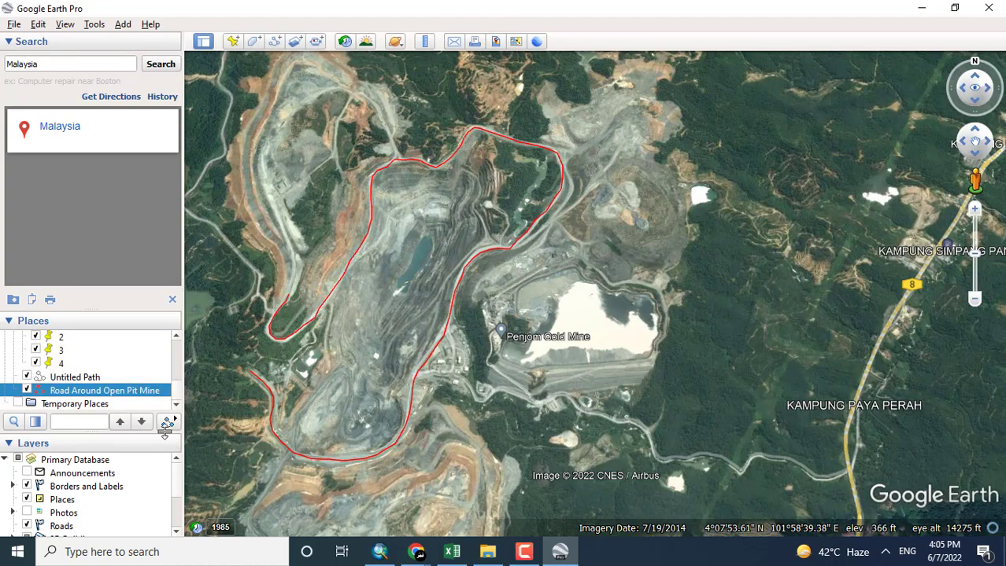
# Step: Show the elevation profile of the Road Around Open Pit Mine path
pyautogui.rightClick(98, 396)
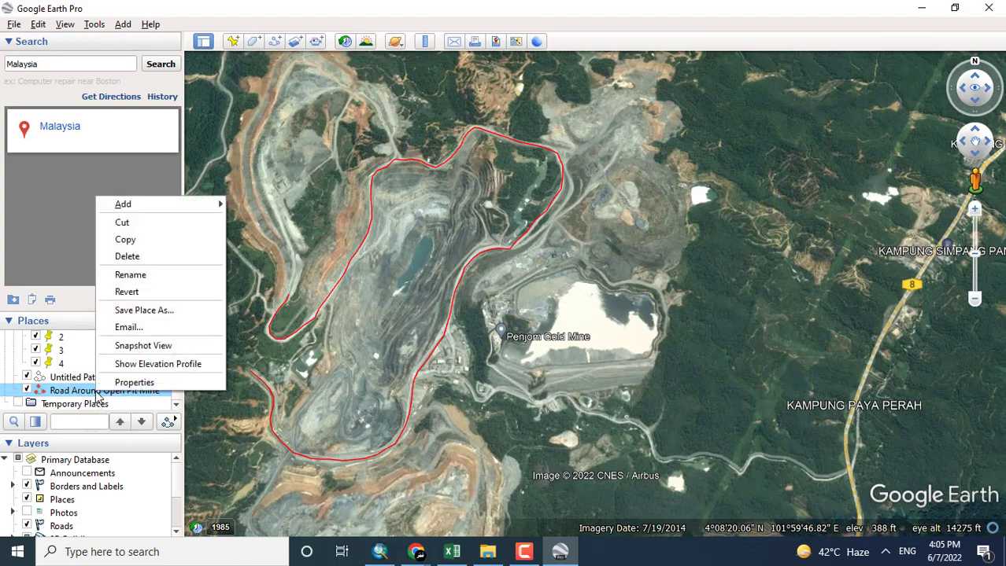
pyautogui.click(151, 366)
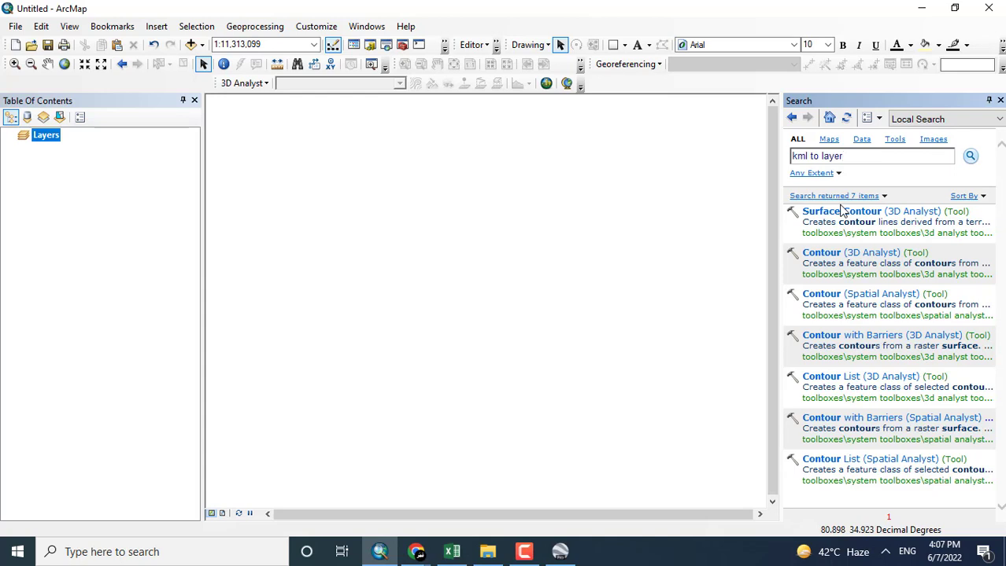
# Step: Run the ArcMap tool search for 'kml to layer'
pyautogui.press('Return')
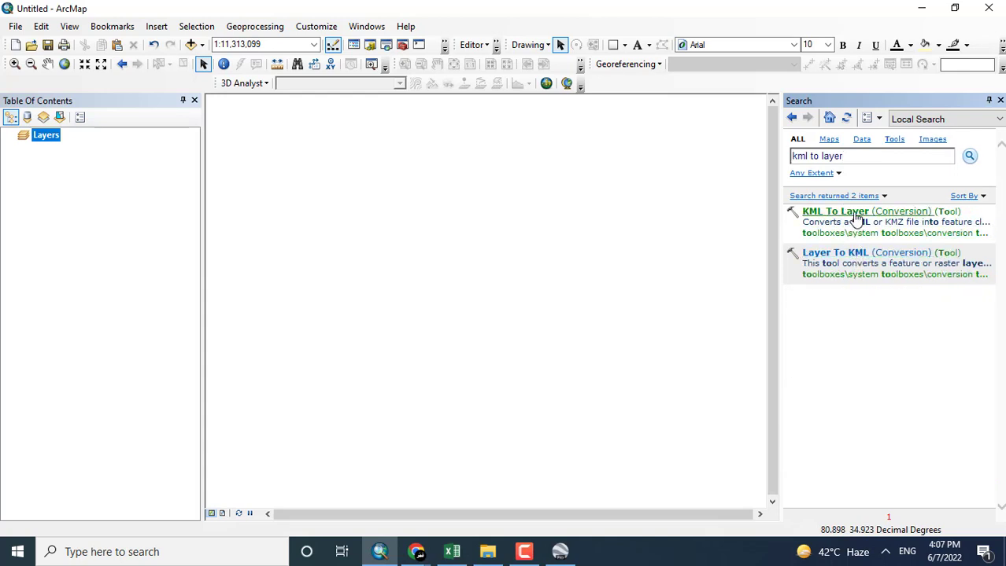
# Step: Open KML To Layer and load Road Around Open Pit Mine.kmz from the Desktop as input
pyautogui.click(856, 214)
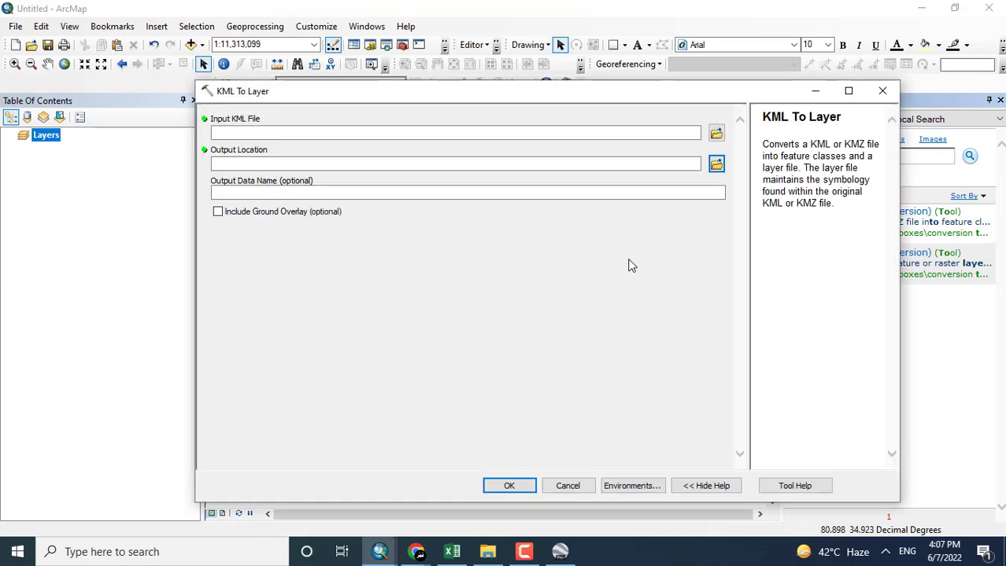
pyautogui.click(716, 135)
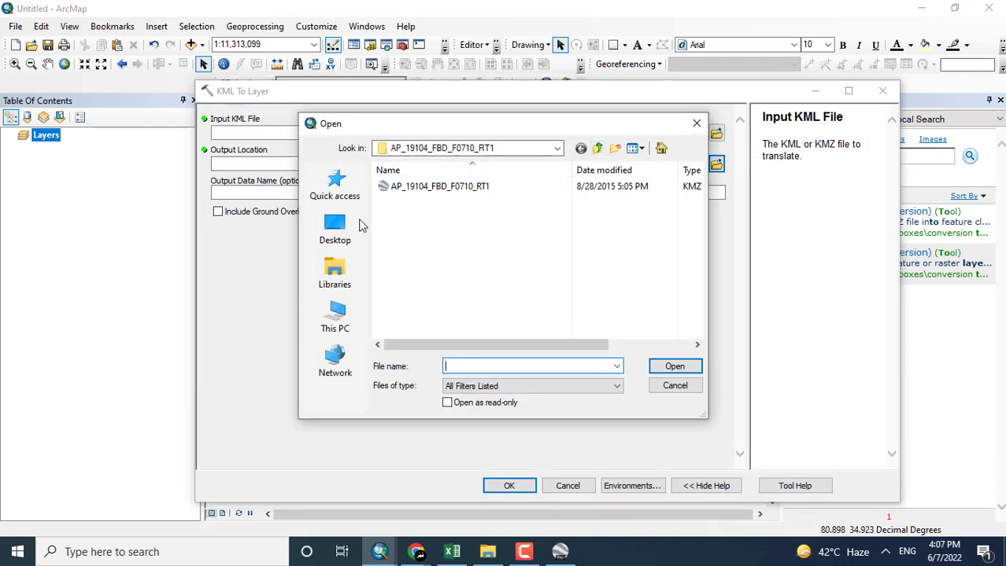
pyautogui.click(336, 228)
pyautogui.scroll(-5, 683, 225)
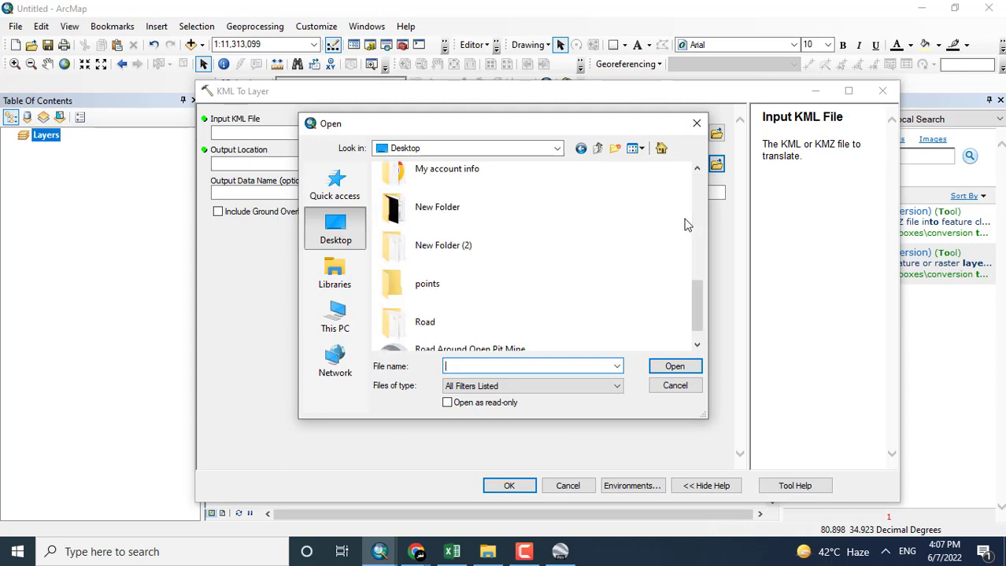
pyautogui.click(472, 331)
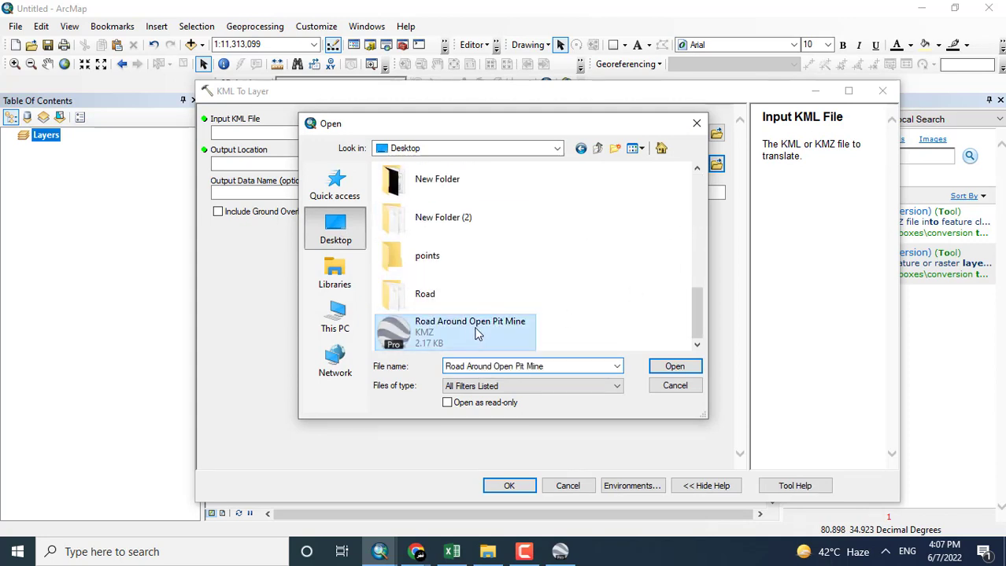
pyautogui.click(670, 367)
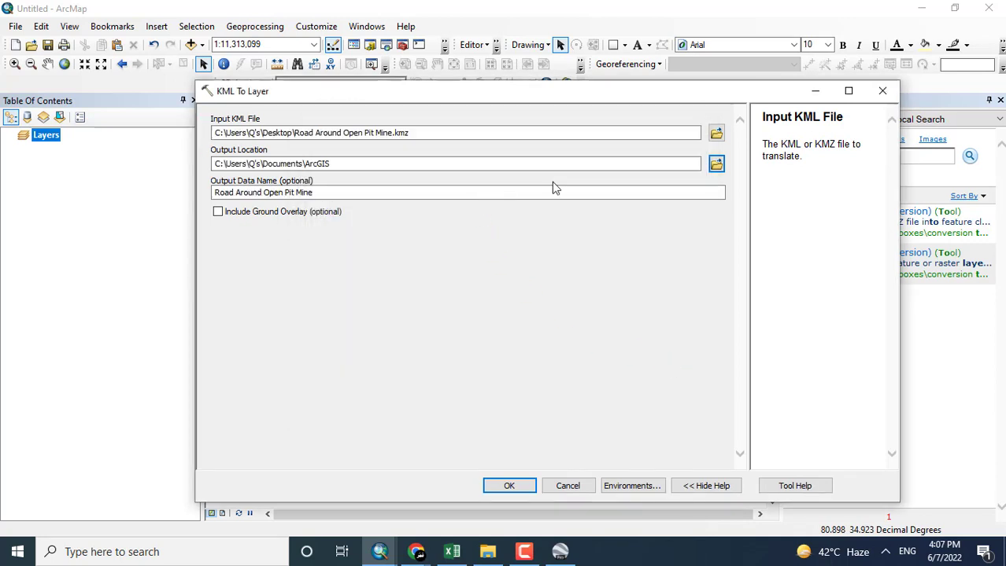
# Step: Set the output location to the Desktop Data folder and run the conversion
pyautogui.click(695, 164)
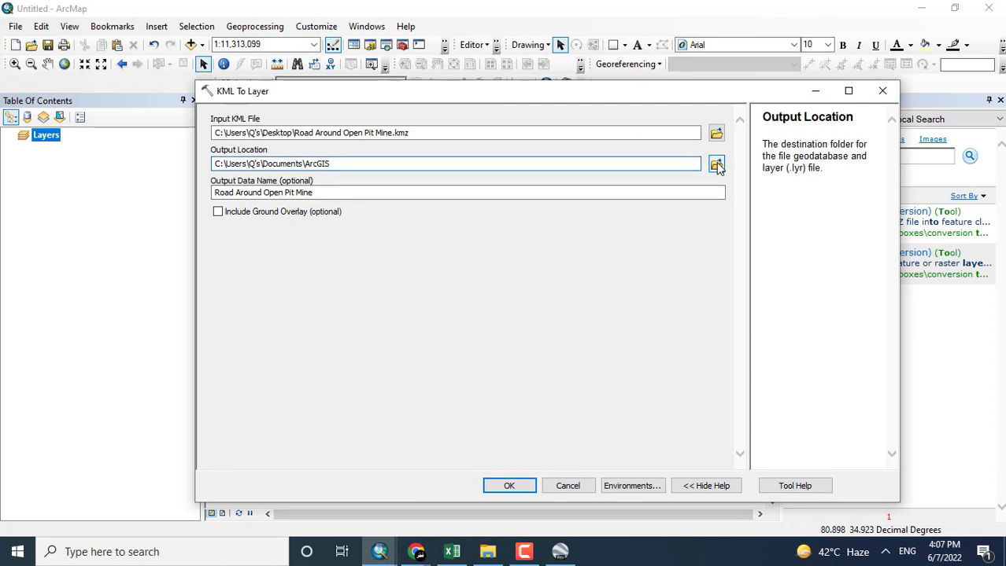
pyautogui.click(716, 164)
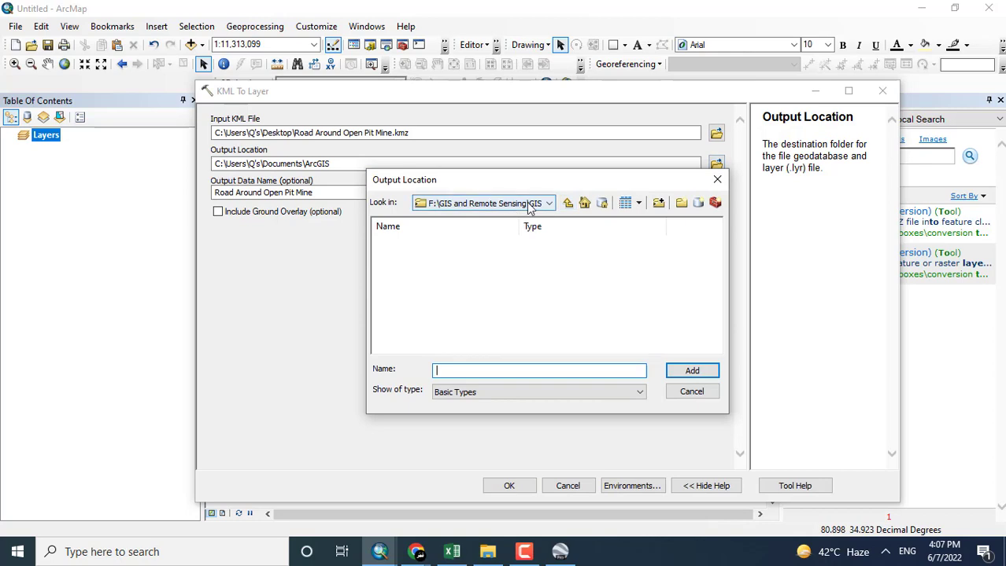
pyautogui.click(526, 203)
pyautogui.click(529, 204)
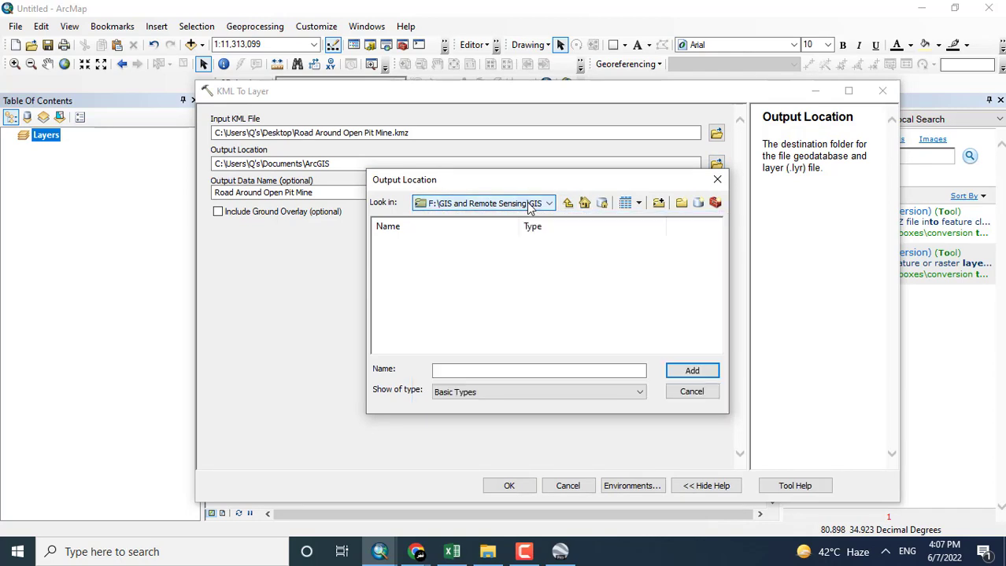
pyautogui.click(548, 203)
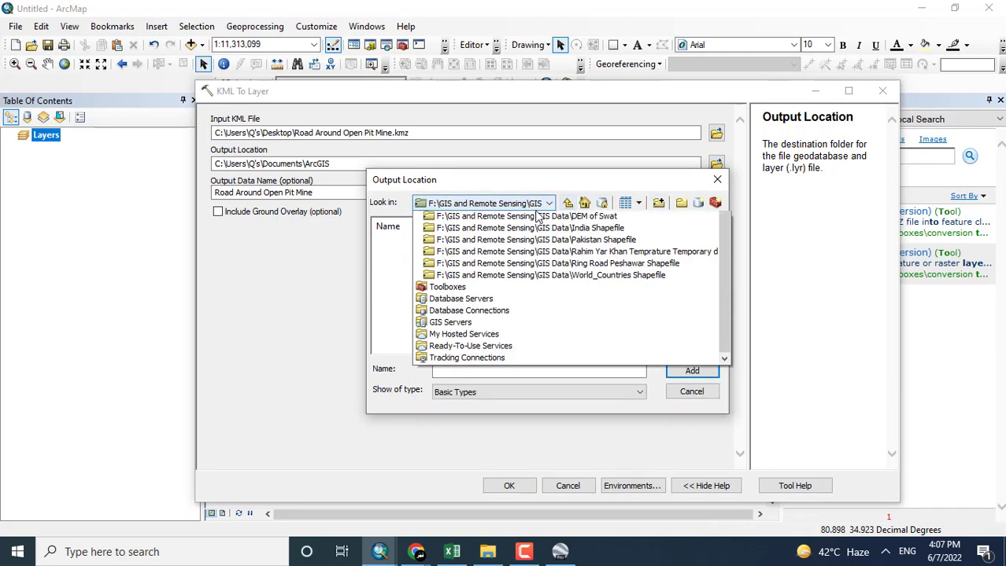
pyautogui.scroll(3, 496, 236)
pyautogui.click(488, 235)
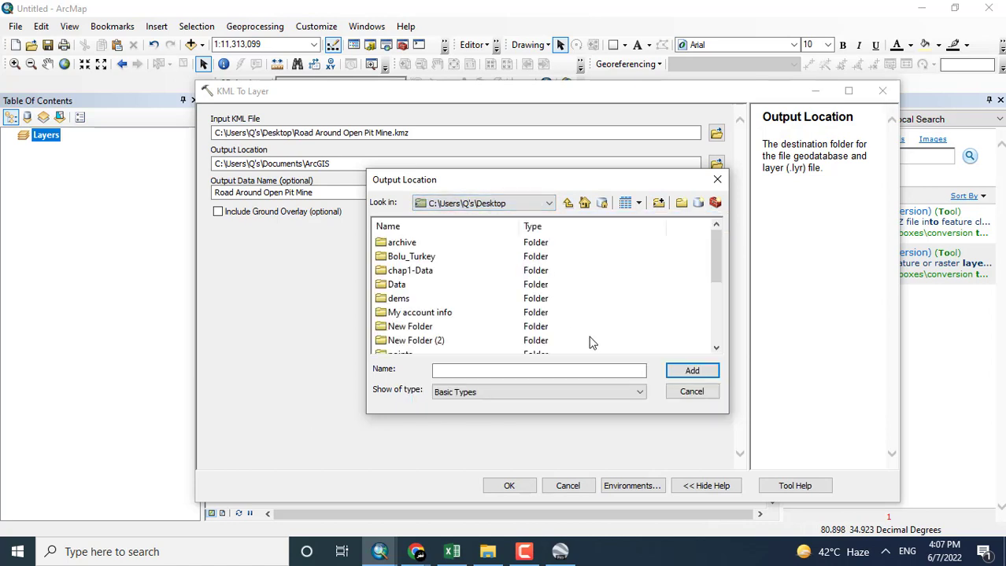
pyautogui.click(572, 371)
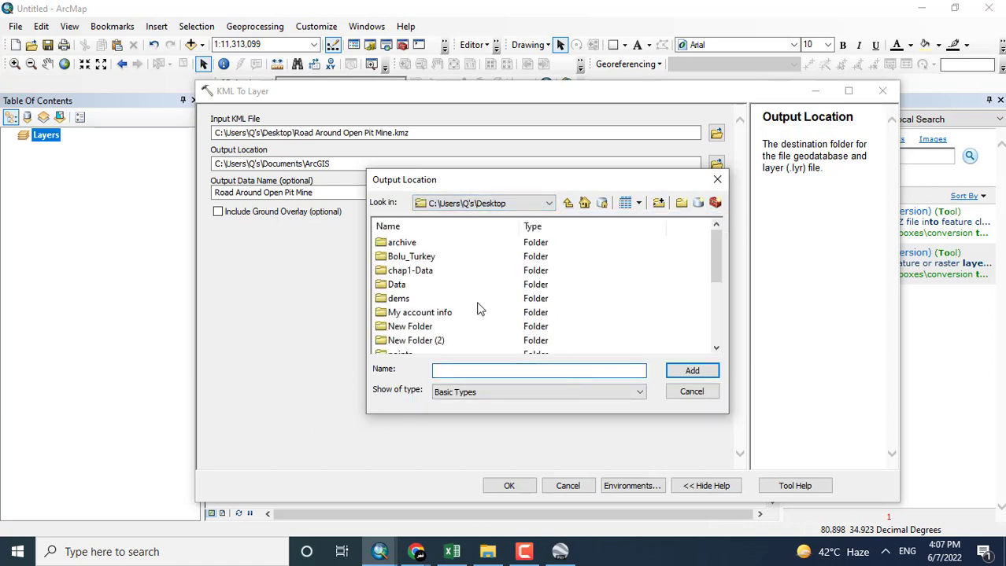
pyautogui.click(397, 285)
pyautogui.click(690, 372)
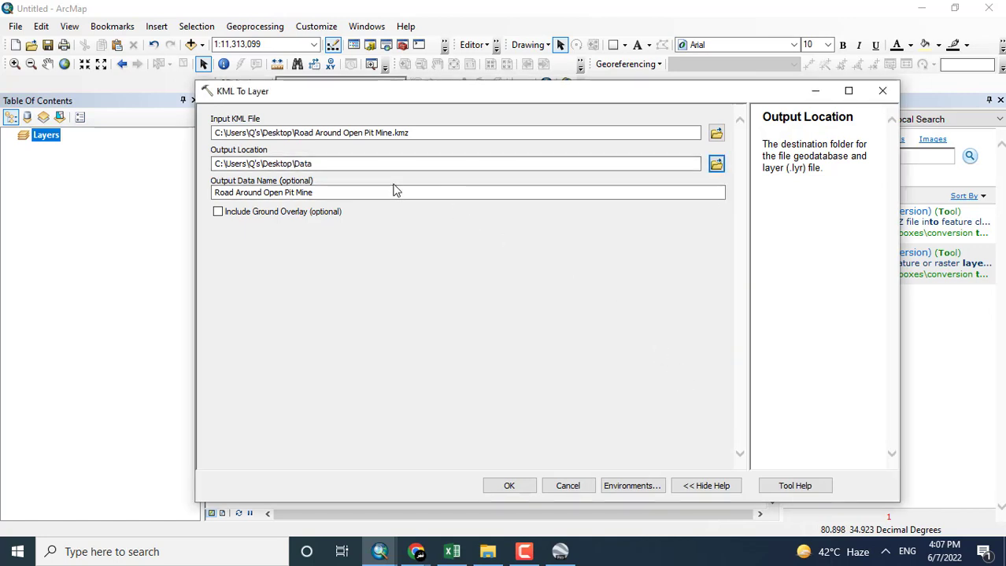
pyautogui.click(361, 197)
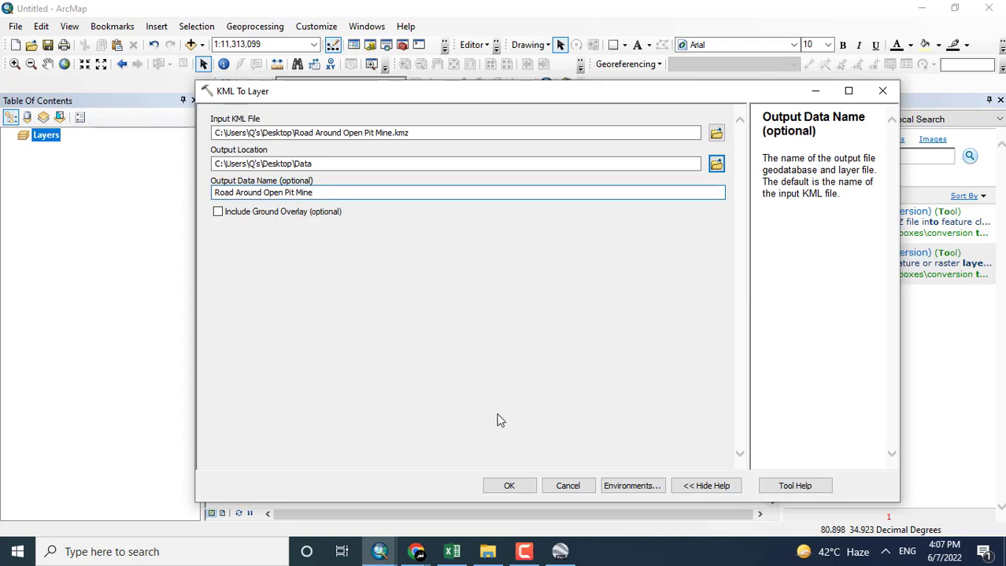
pyautogui.click(509, 487)
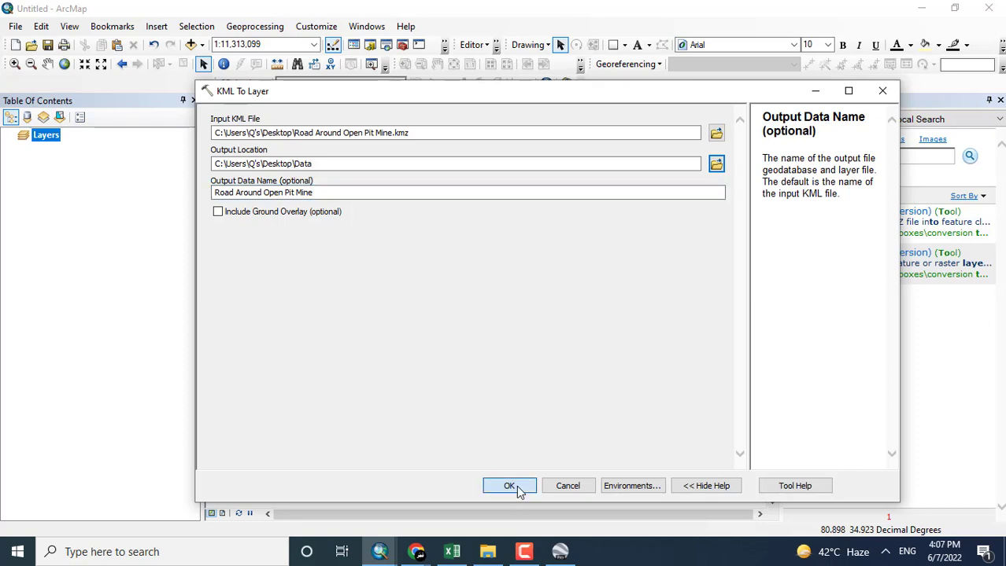
# Step: Open the Polylines layer's Symbology settings with categories by the SymbolID field
pyautogui.rightClick(81, 163)
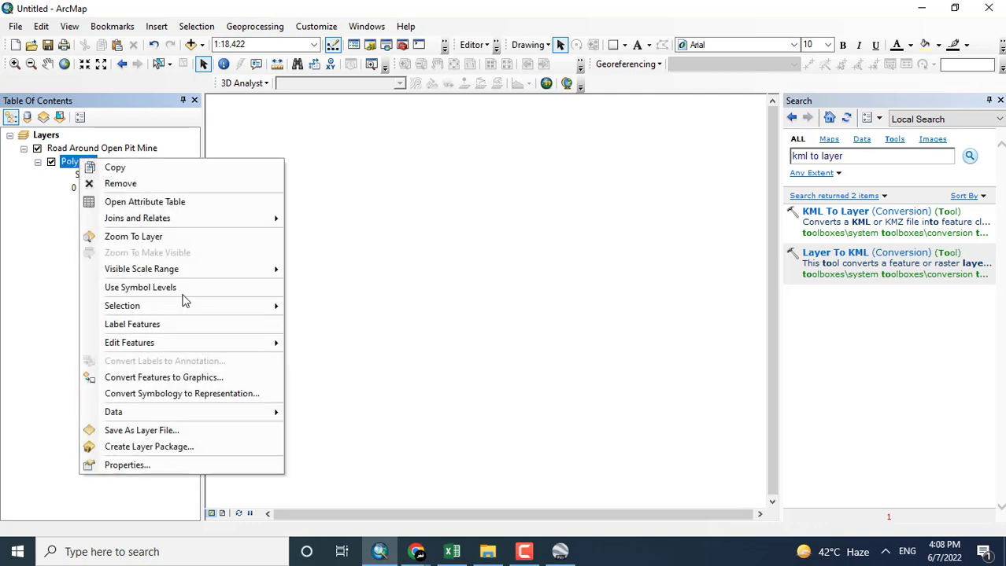
pyautogui.click(147, 465)
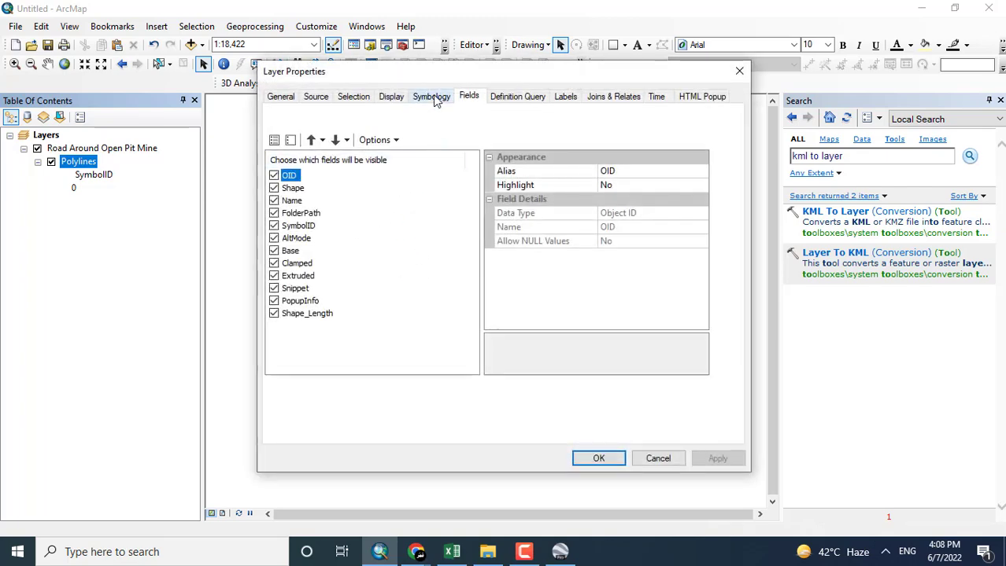
pyautogui.click(433, 97)
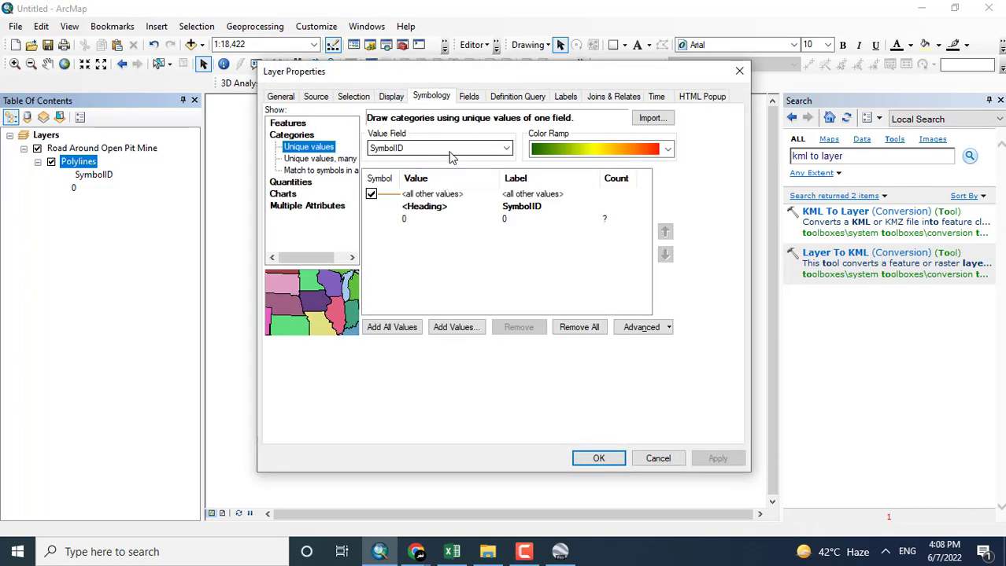
pyautogui.click(602, 150)
pyautogui.click(604, 159)
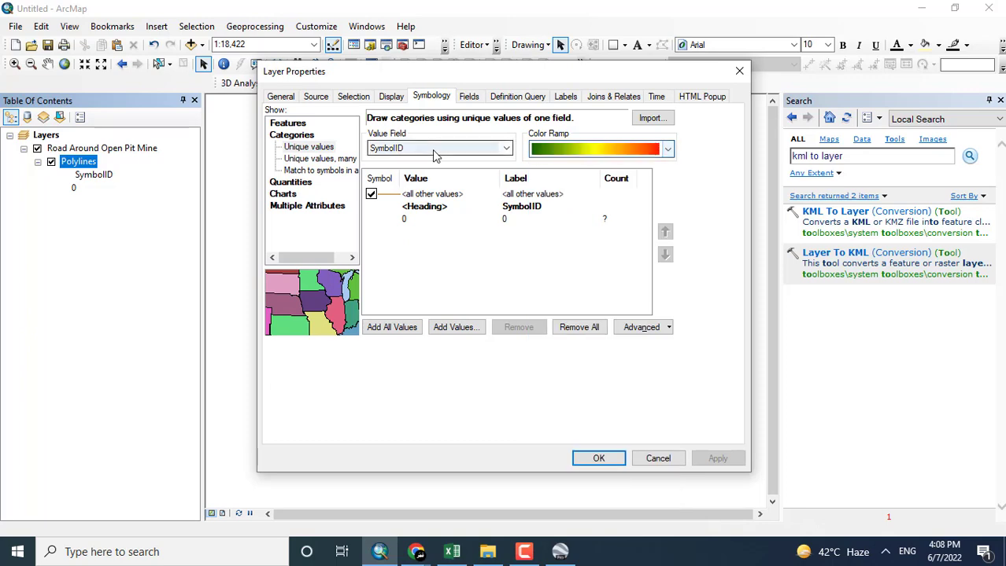
pyautogui.click(433, 149)
pyautogui.click(436, 158)
# Step: Give the value 0 category the red Highway line symbol, then apply and close
pyautogui.click(390, 214)
pyautogui.doubleClick(387, 218)
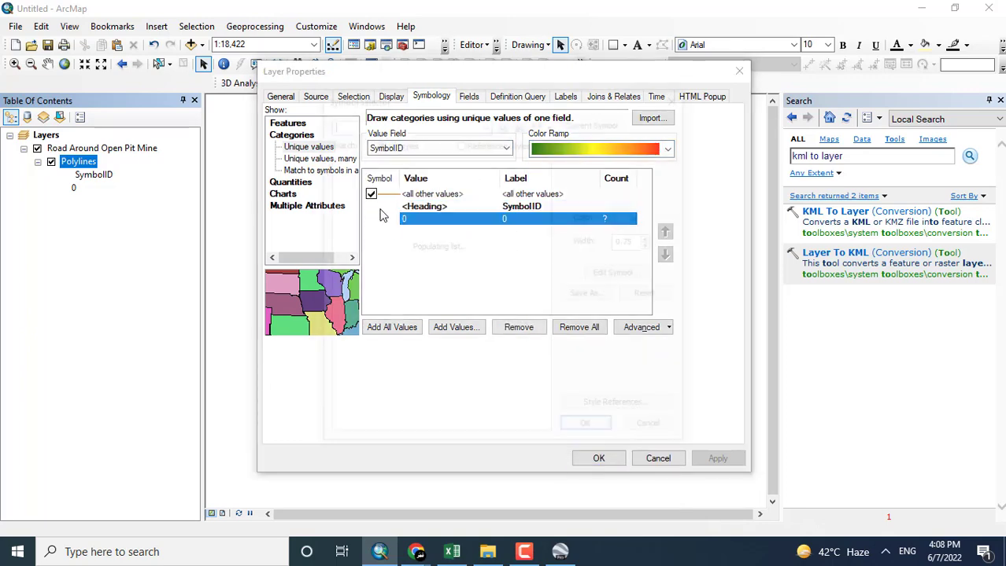
pyautogui.click(356, 192)
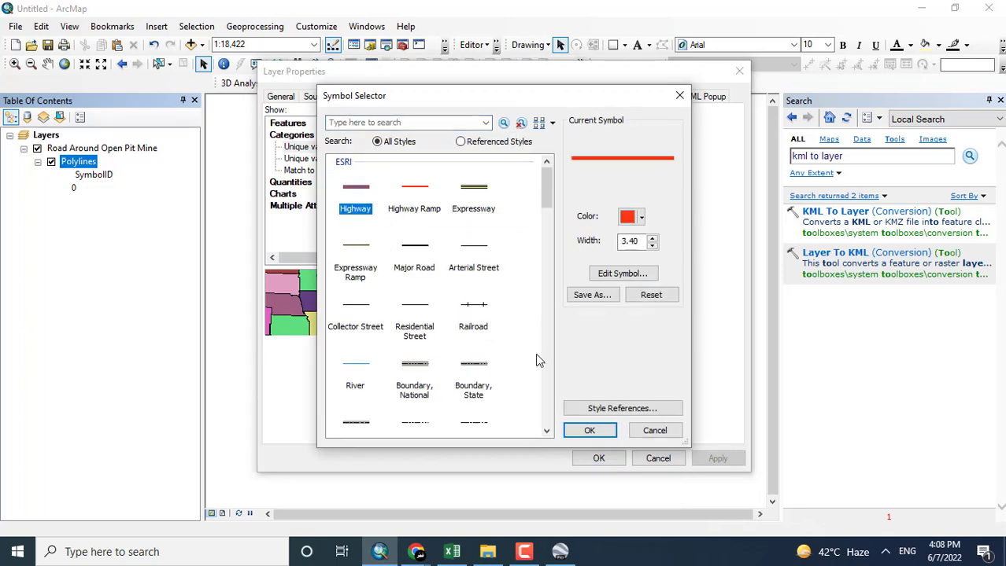
pyautogui.click(588, 430)
pyautogui.click(713, 459)
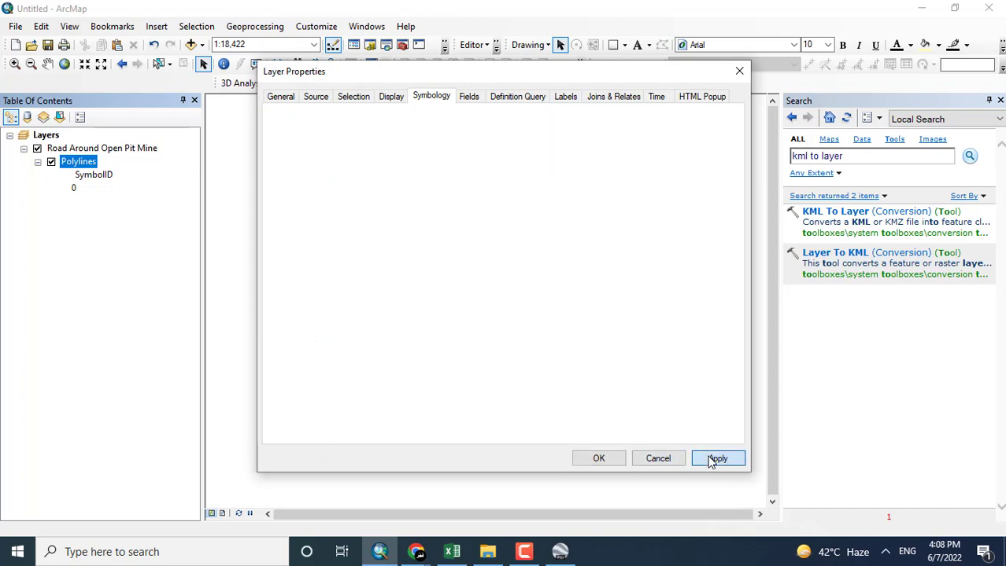
pyautogui.click(597, 458)
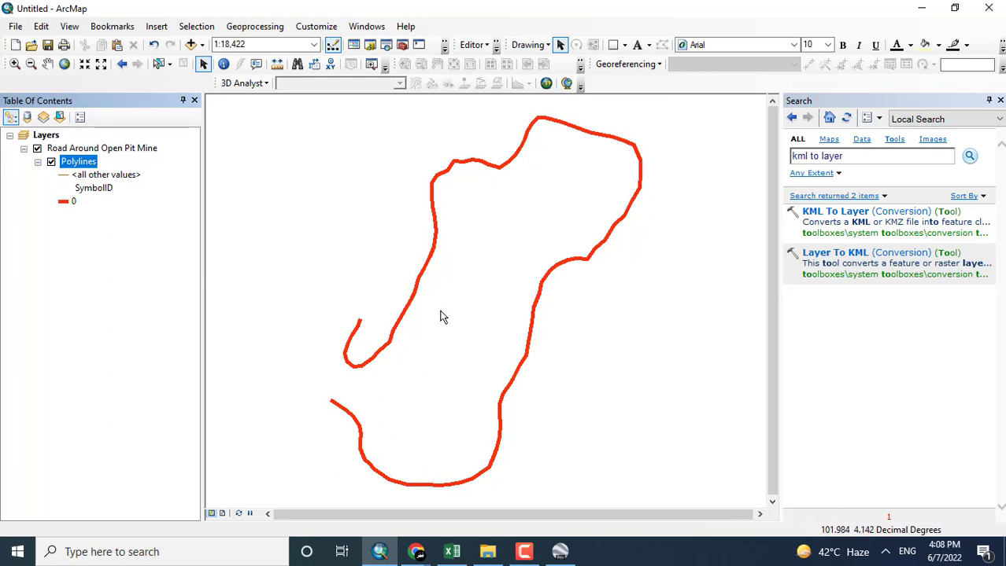
# Step: Collapse the Polylines legend entries and the Road Around Open Pit Mine group
pyautogui.click(63, 161)
pyautogui.click(37, 162)
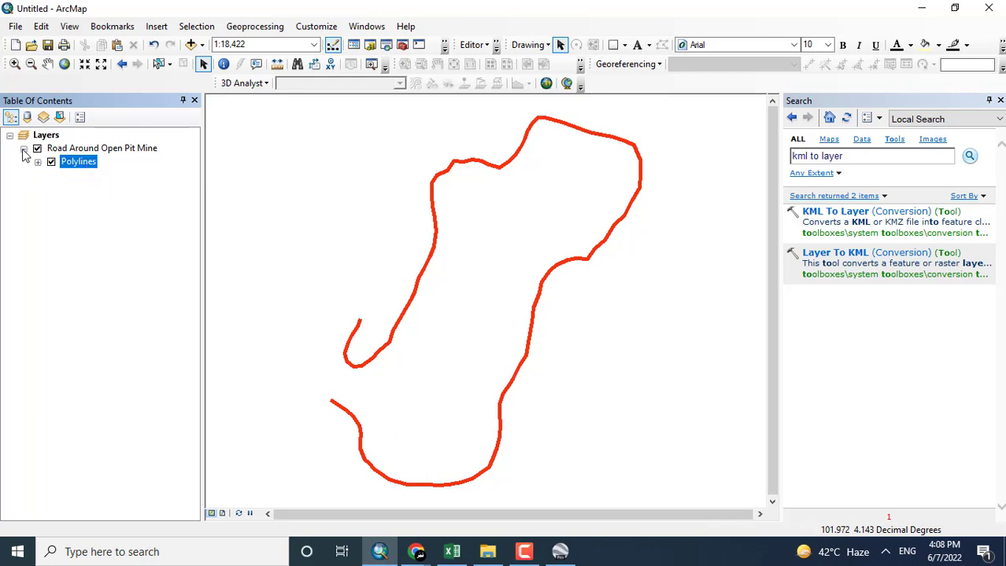
pyautogui.click(24, 150)
# Step: Re-expand the Road Around Open Pit Mine group and bring up the Polylines layer's Data options
pyautogui.rightClick(92, 155)
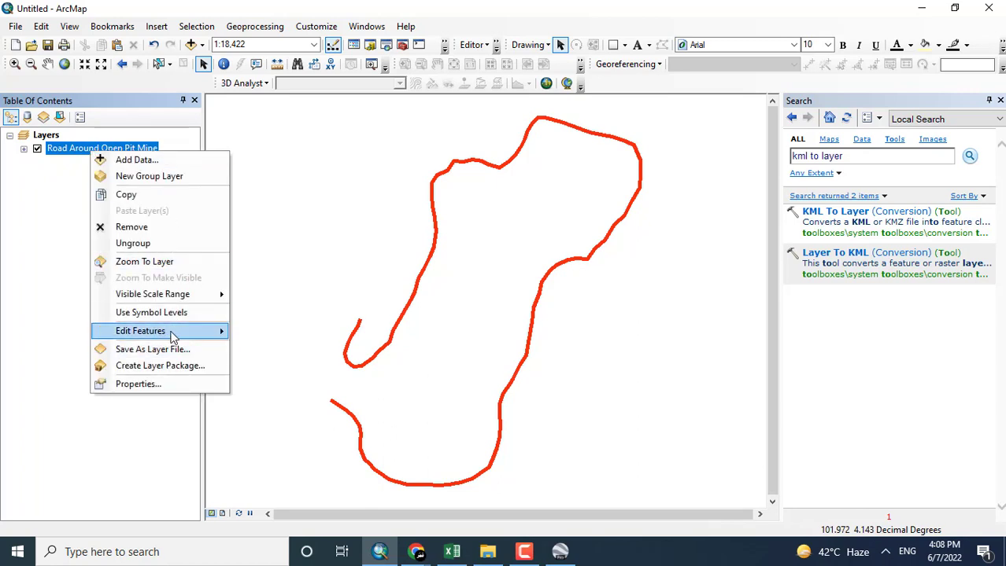
pyautogui.moveTo(173, 336)
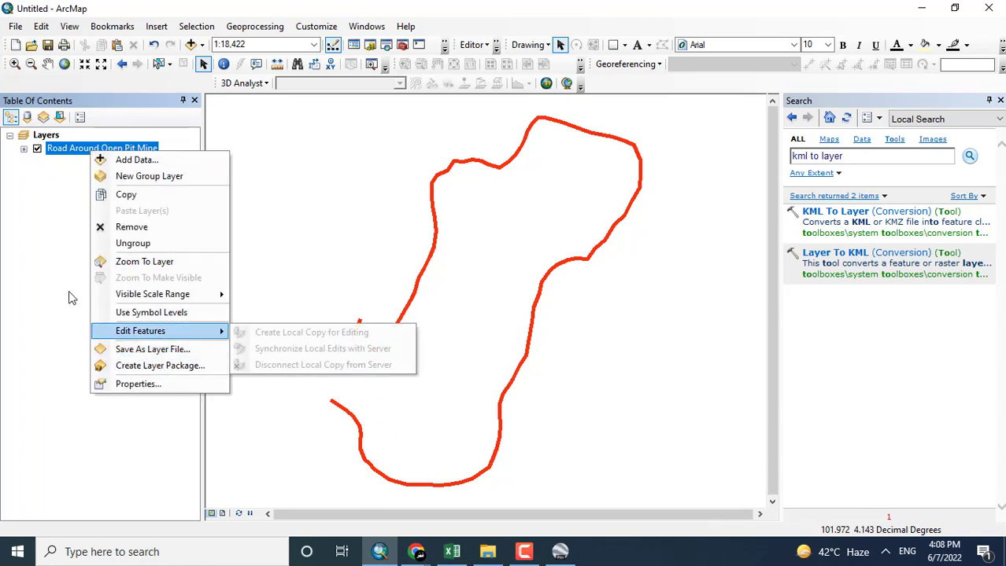
pyautogui.click(68, 292)
pyautogui.click(24, 150)
pyautogui.rightClick(76, 163)
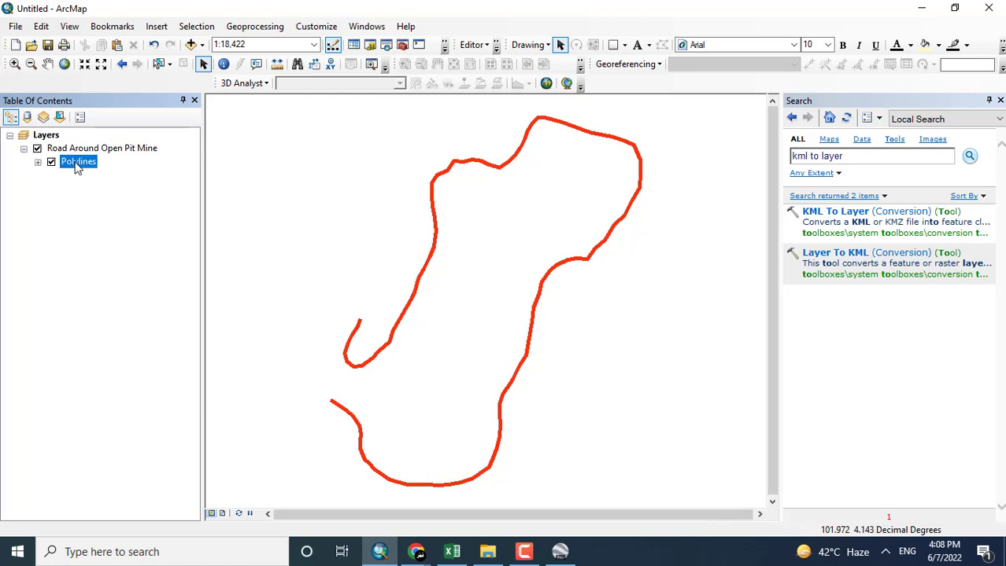
# Step: Export the Polylines data to the Ring Road Peshawar Shapefile folder, naming the output Road_Data
pyautogui.moveTo(156, 418)
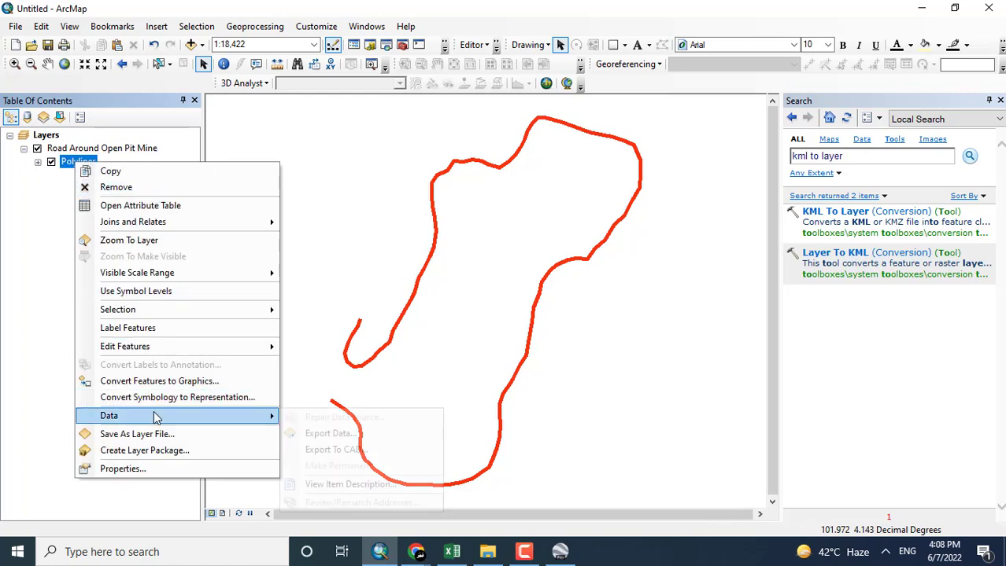
pyautogui.click(362, 436)
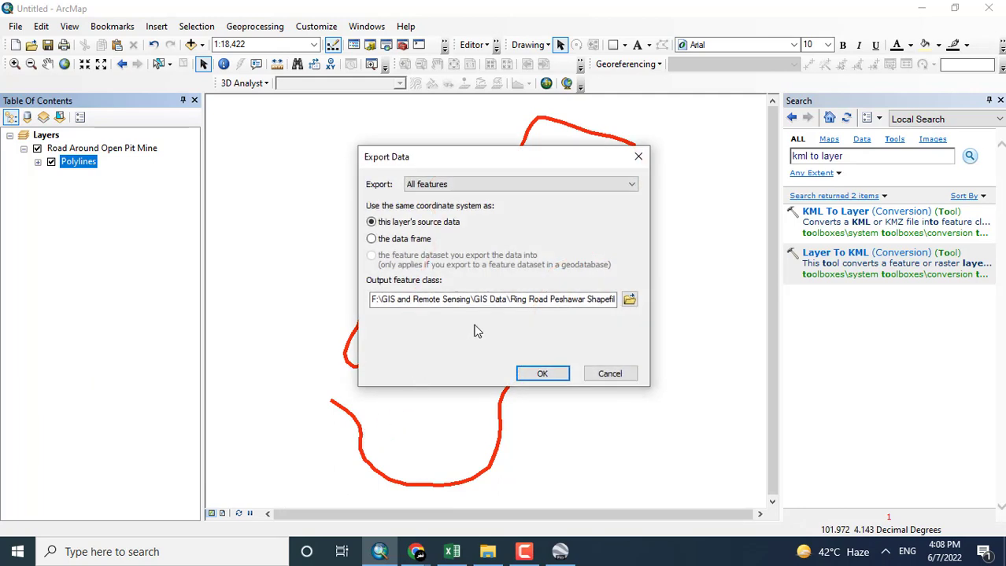
pyautogui.click(629, 300)
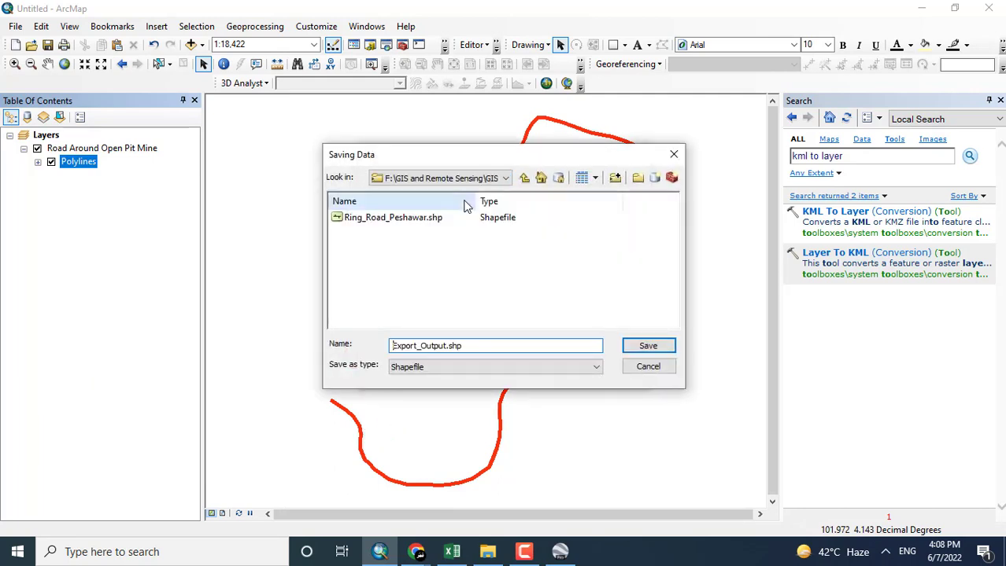
pyautogui.click(504, 177)
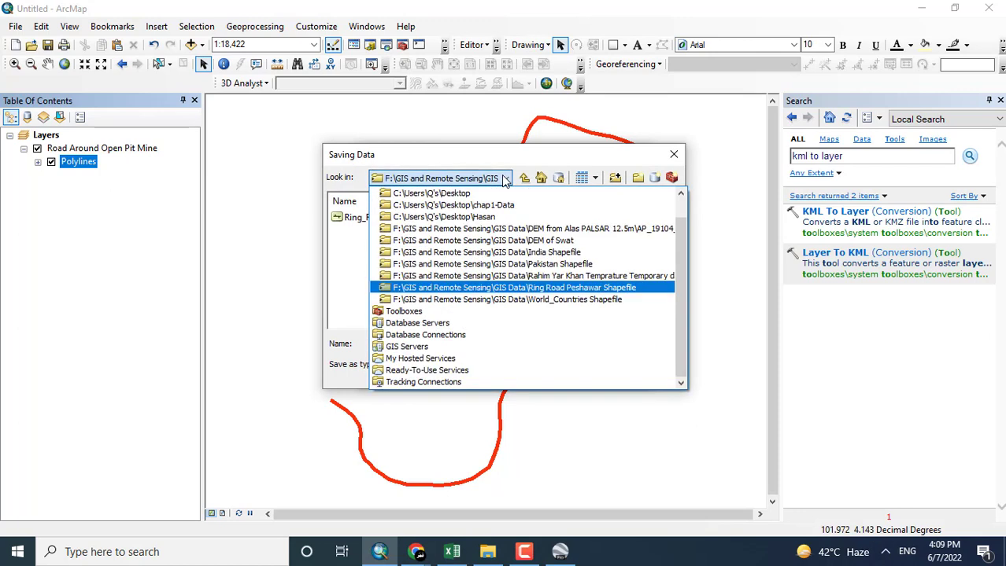
pyautogui.click(504, 178)
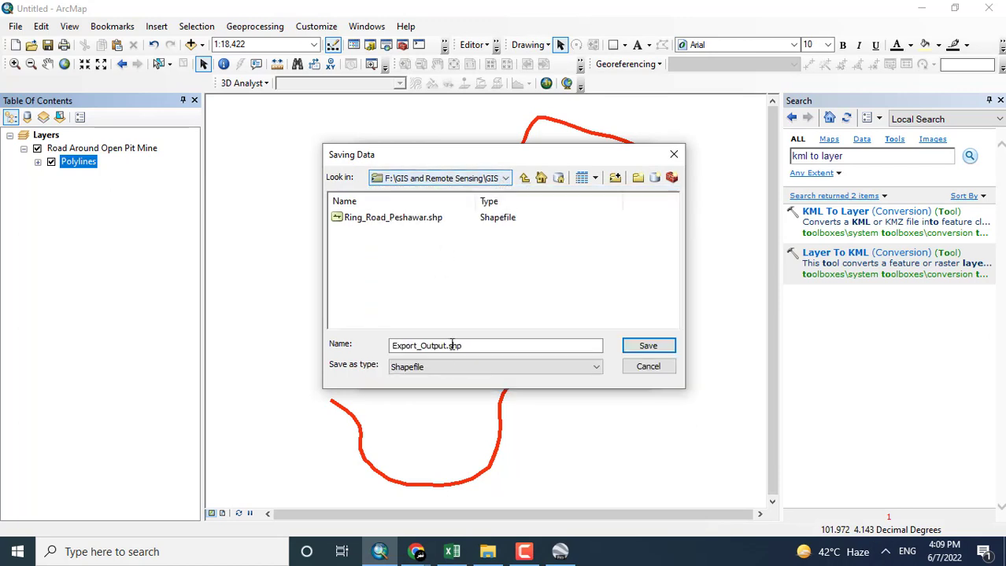
pyautogui.moveTo(470, 345); pyautogui.dragTo(377, 344)
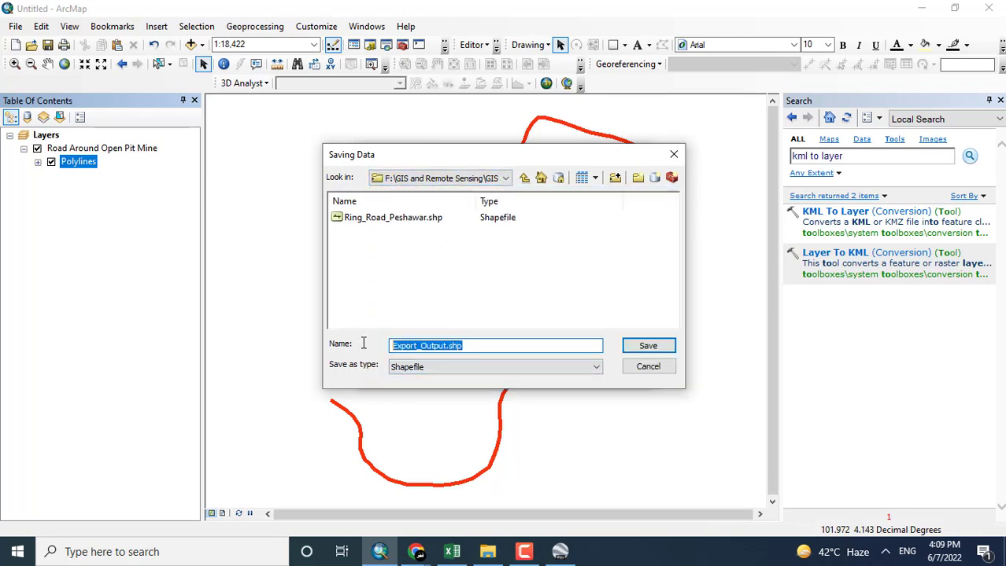
pyautogui.write('Road_Data')
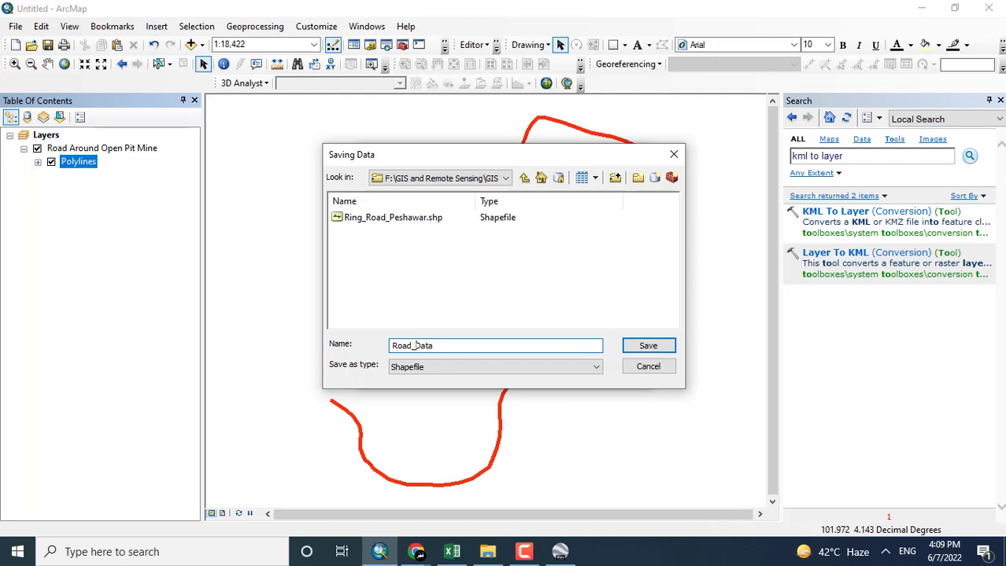
# Step: Save all features as Road_Data.shp shapefile, add it to the map, and hide the Road Around Open Pit Mine group
pyautogui.click(446, 370)
pyautogui.click(430, 391)
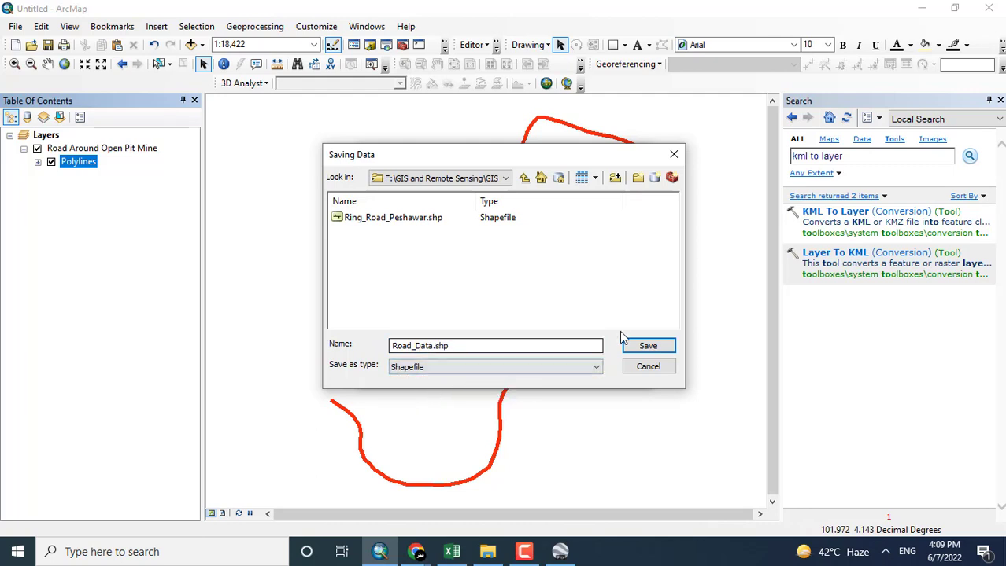
pyautogui.click(648, 346)
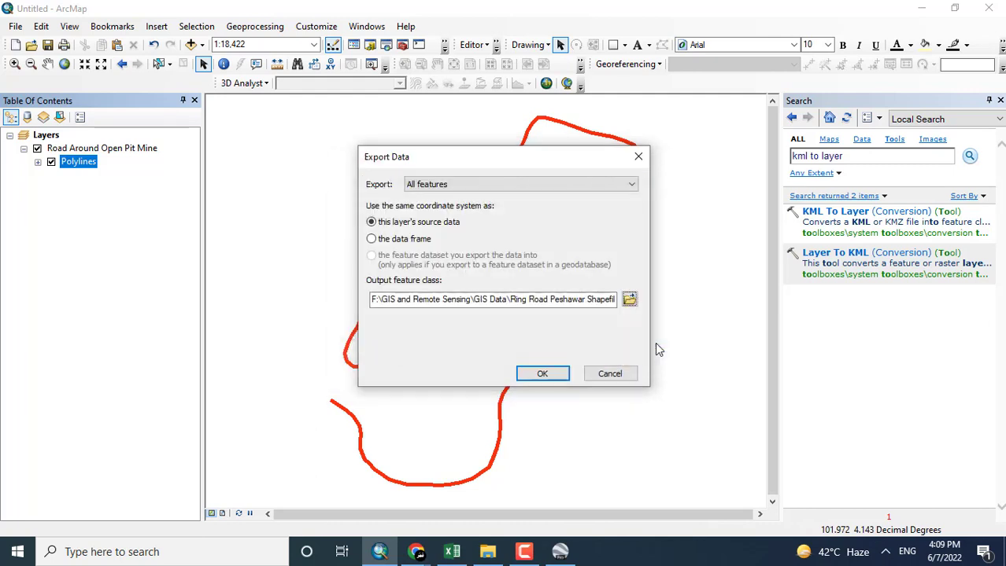
pyautogui.click(546, 375)
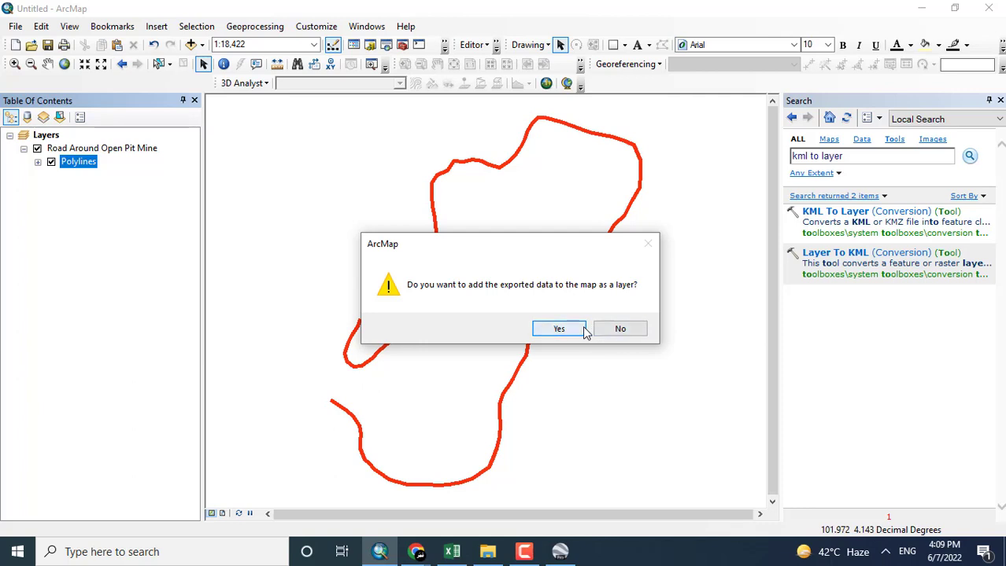
pyautogui.click(558, 329)
pyautogui.click(37, 175)
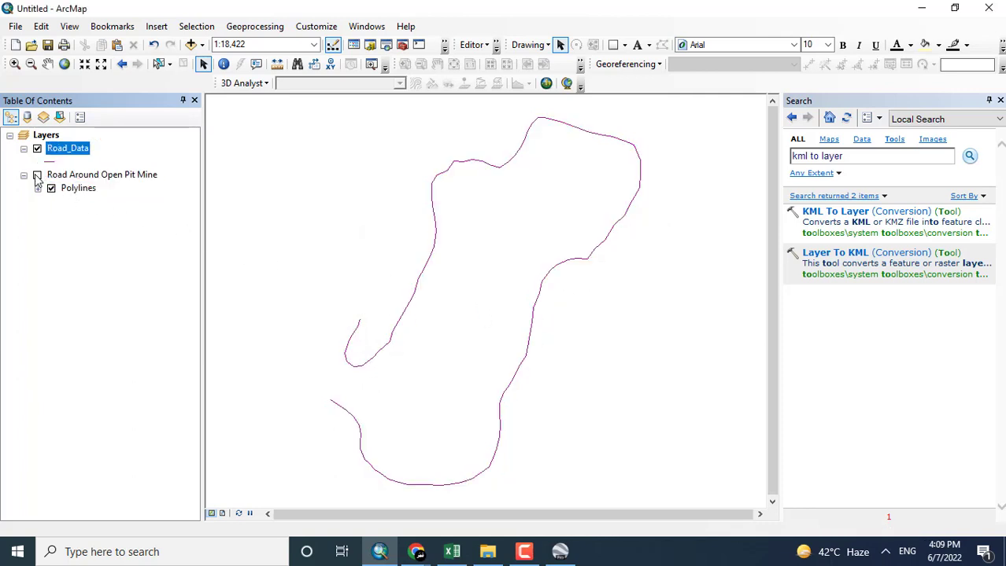
pyautogui.rightClick(73, 151)
pyautogui.click(120, 191)
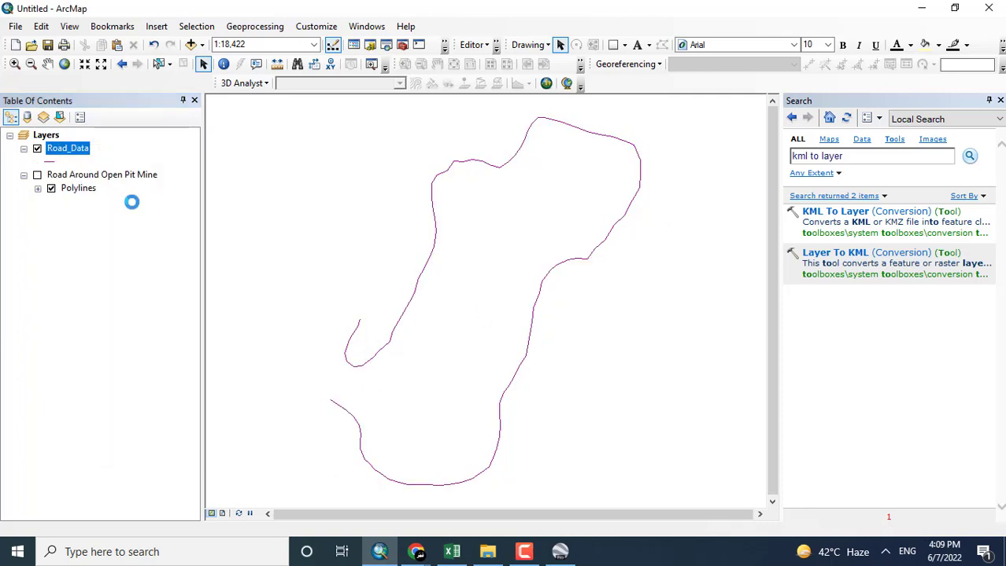
pyautogui.moveTo(346, 189); pyautogui.dragTo(371, 183)
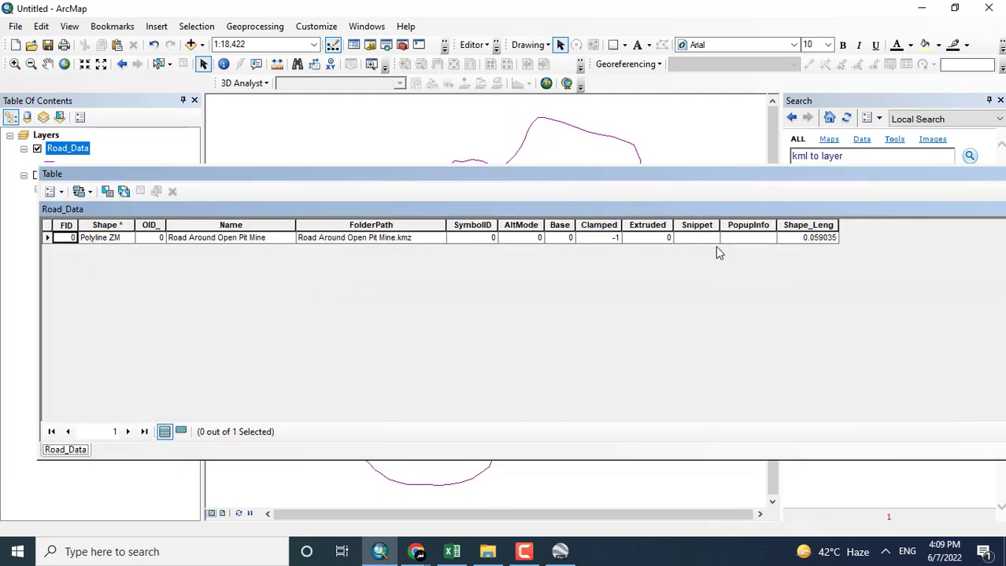
pyautogui.moveTo(930, 178); pyautogui.dragTo(784, 182)
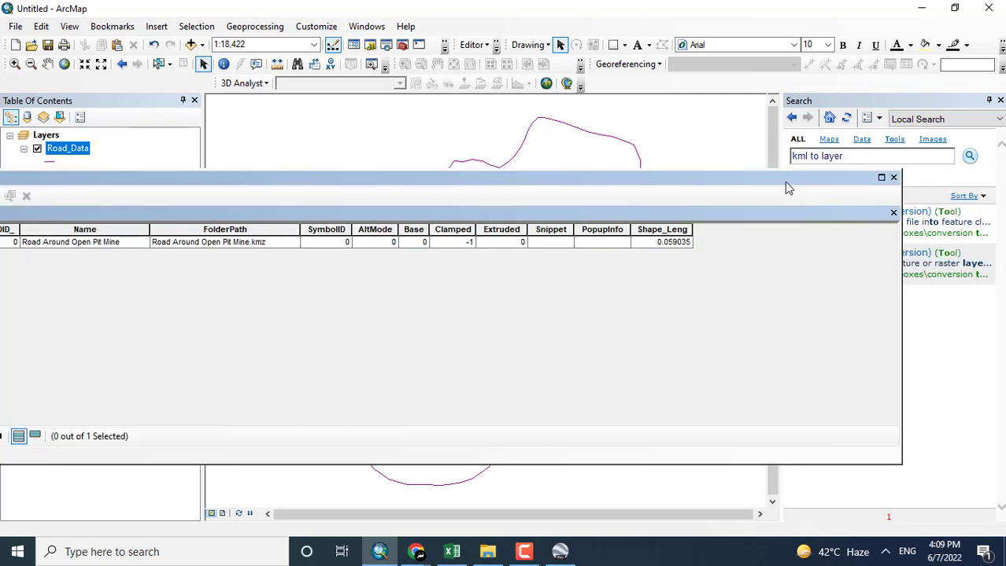
pyautogui.click(898, 181)
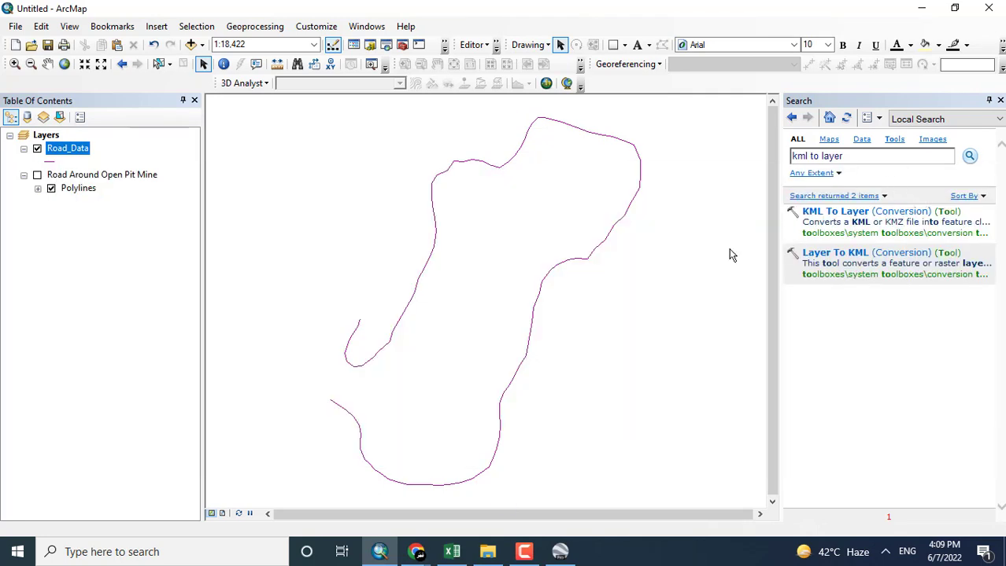